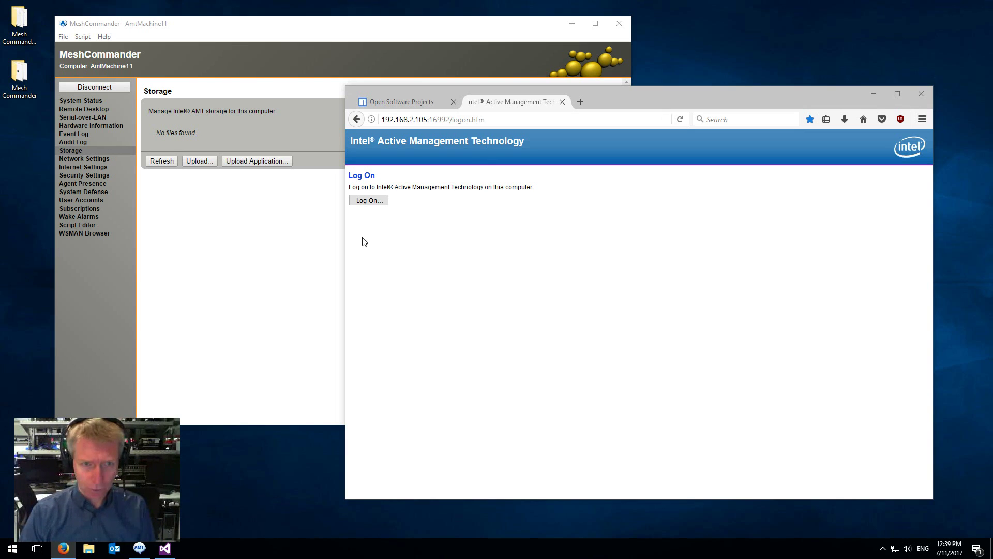
Log on to the Intel Active Management Technology web page at 192.168.2.105:16992
left_click(373, 203)
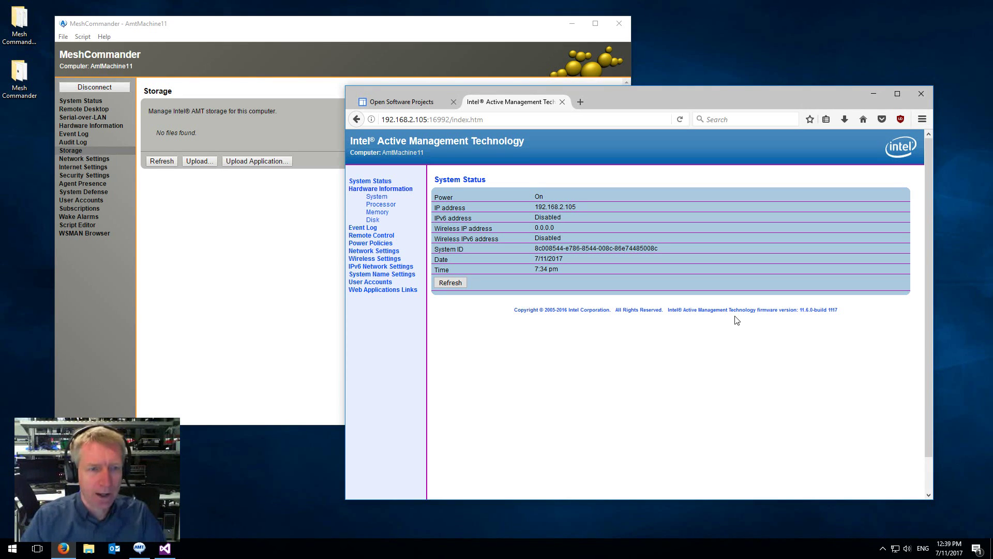
Switch to MeshCommander and upload the MeshCommander-Large web application to the Intel AMT storage of AmtMachine11
left_click(204, 268)
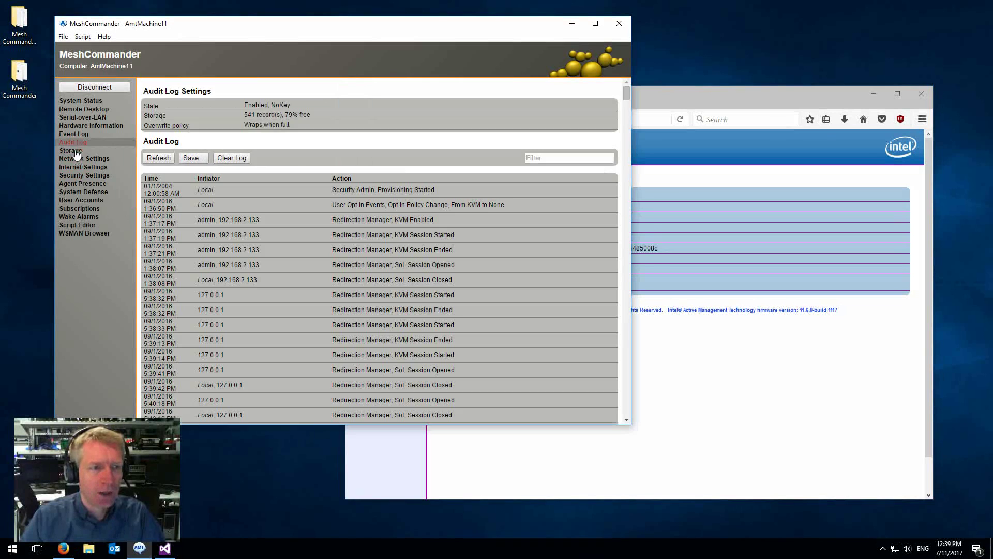
left_click(71, 151)
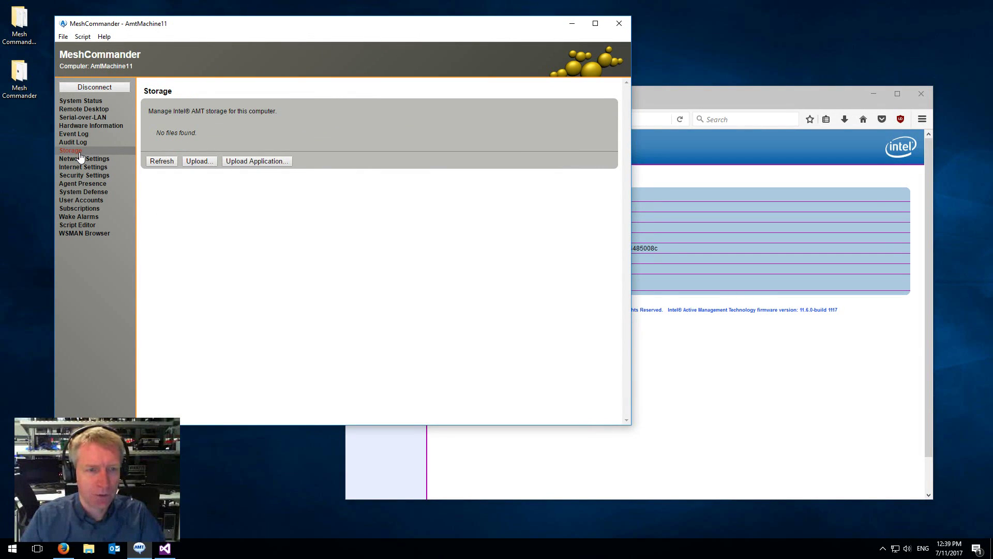
left_click(256, 161)
left_click(349, 167)
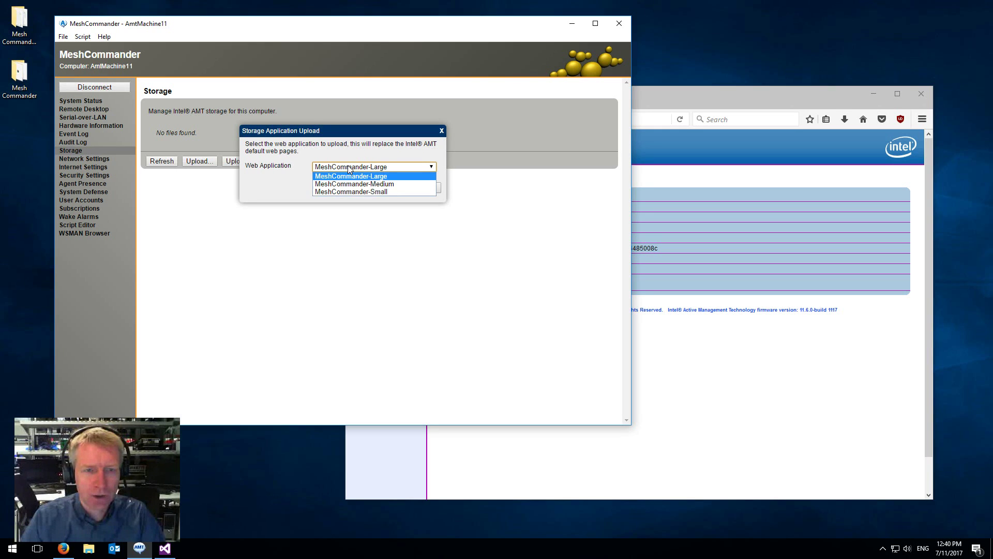
left_click(349, 166)
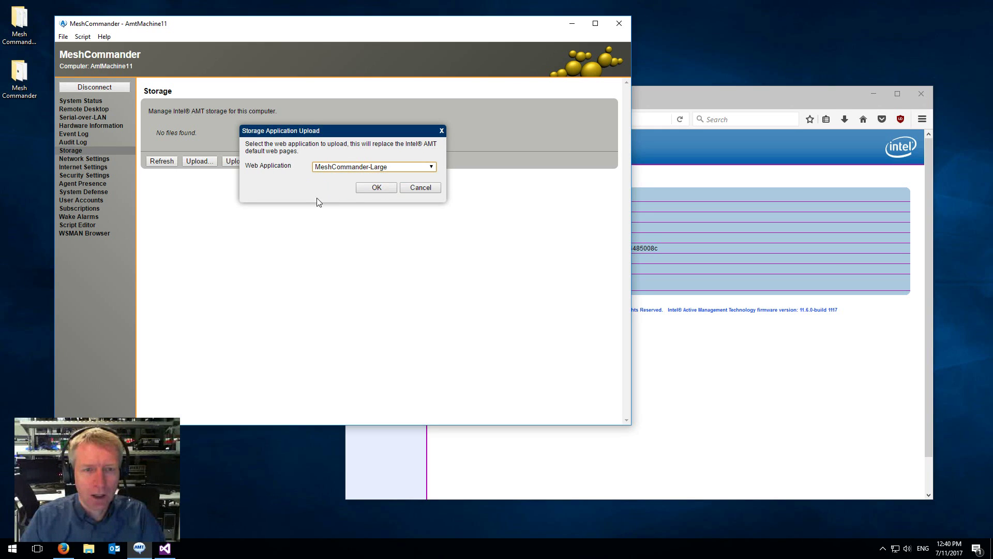
left_click(376, 188)
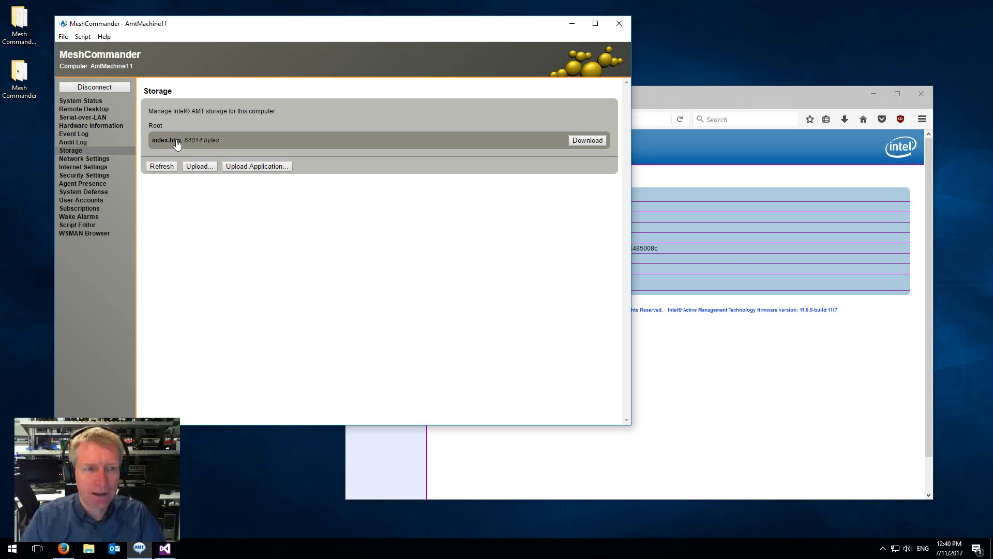
Switch to Firefox, reload the AMT web page, and test its Remote Desktop by connecting and disconnecting
left_click(179, 142)
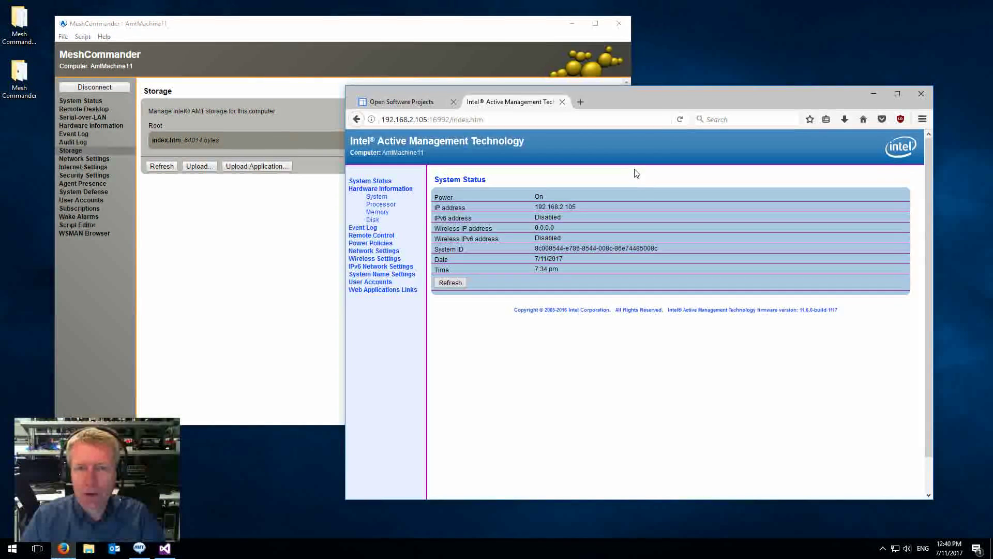
left_click(680, 119)
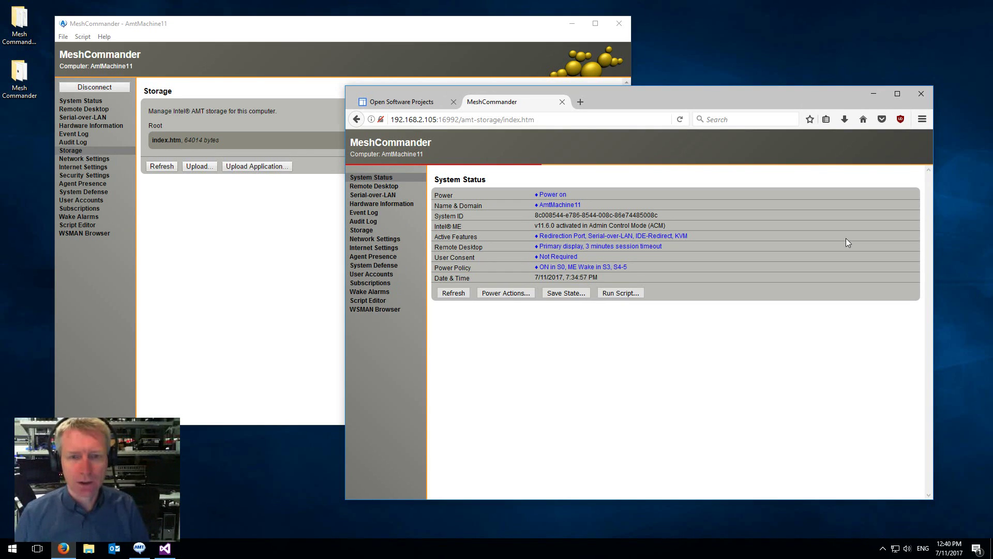
left_click(381, 187)
left_click(450, 203)
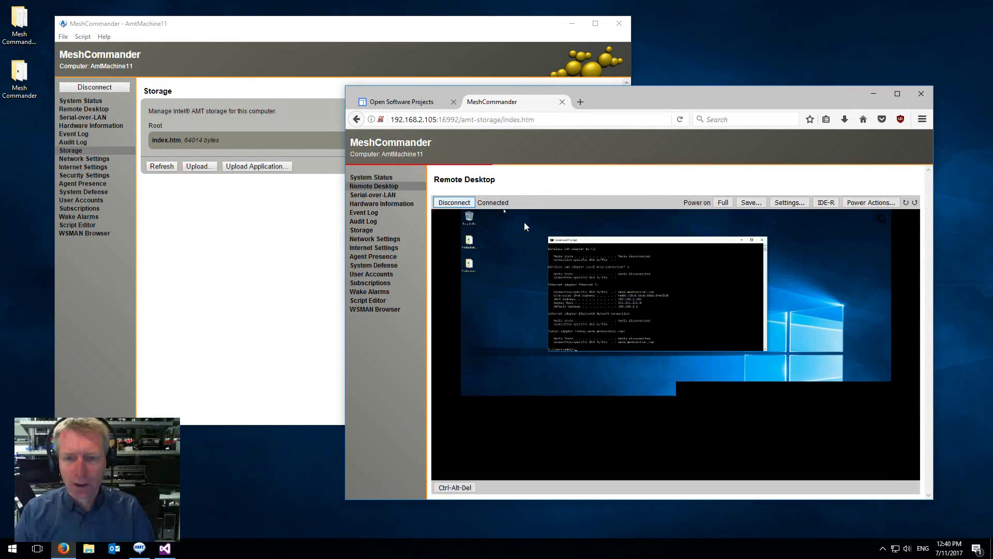
left_click(454, 202)
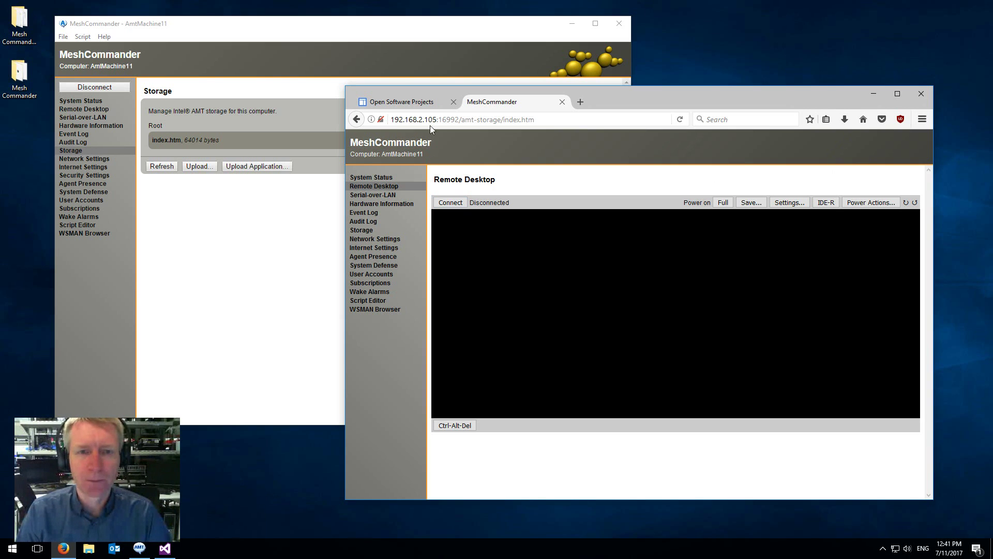
View the MeshCommander project's downloads on the Open Software Projects site, and minimize Firefox
left_click(402, 102)
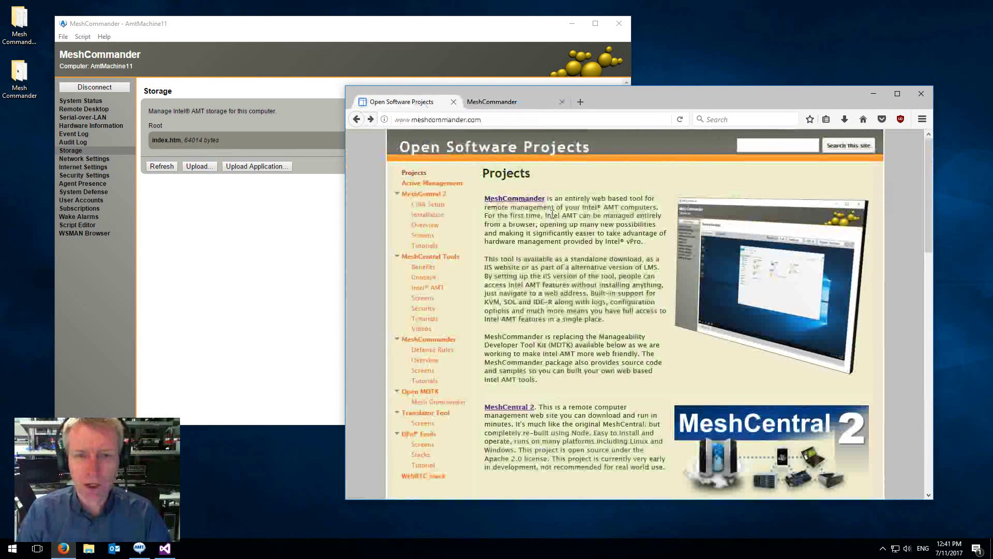
left_click(514, 200)
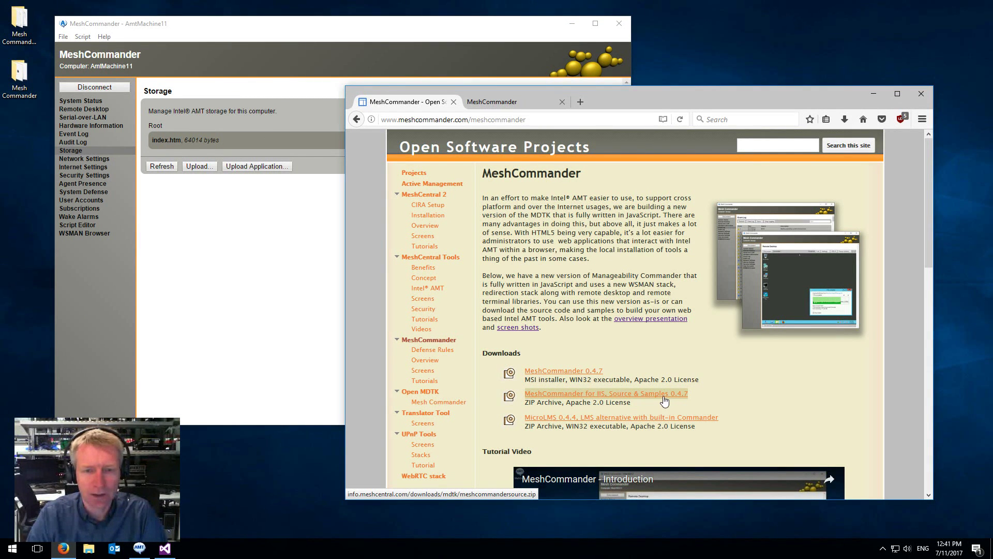
left_click(873, 93)
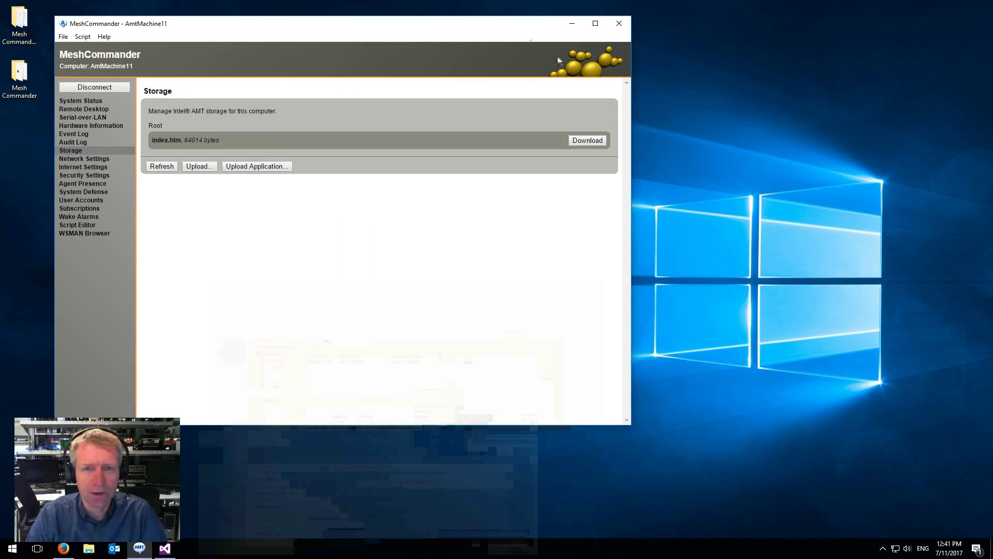
Open the Mesh Commander Source folder from the desktop
left_click_drag(482, 26, 488, 26)
left_click(20, 25)
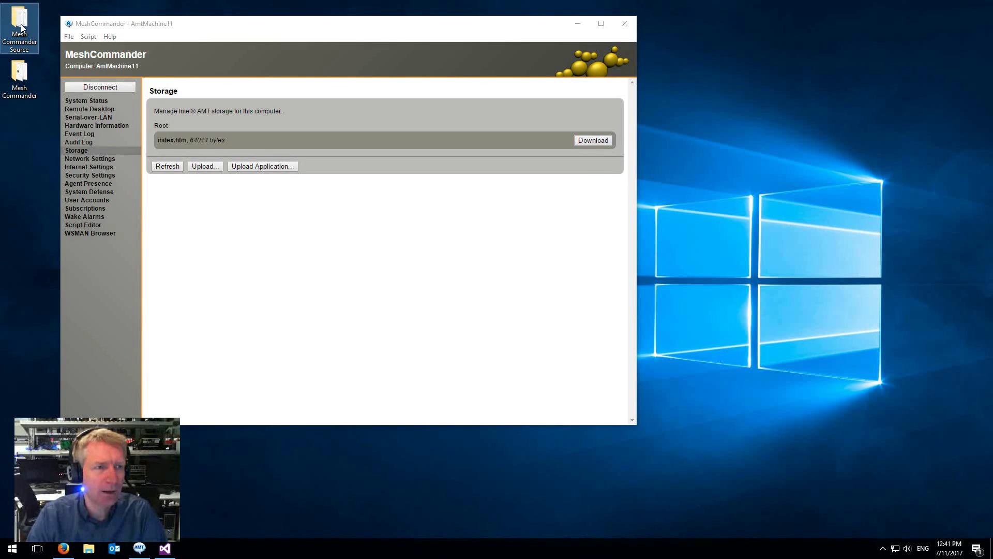
double_click(21, 26)
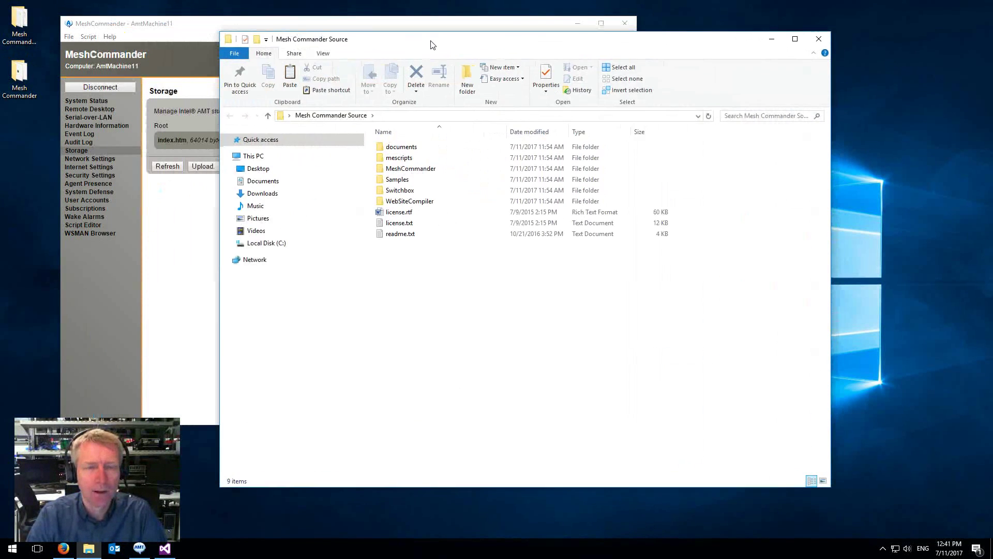
left_click_drag(433, 45, 437, 46)
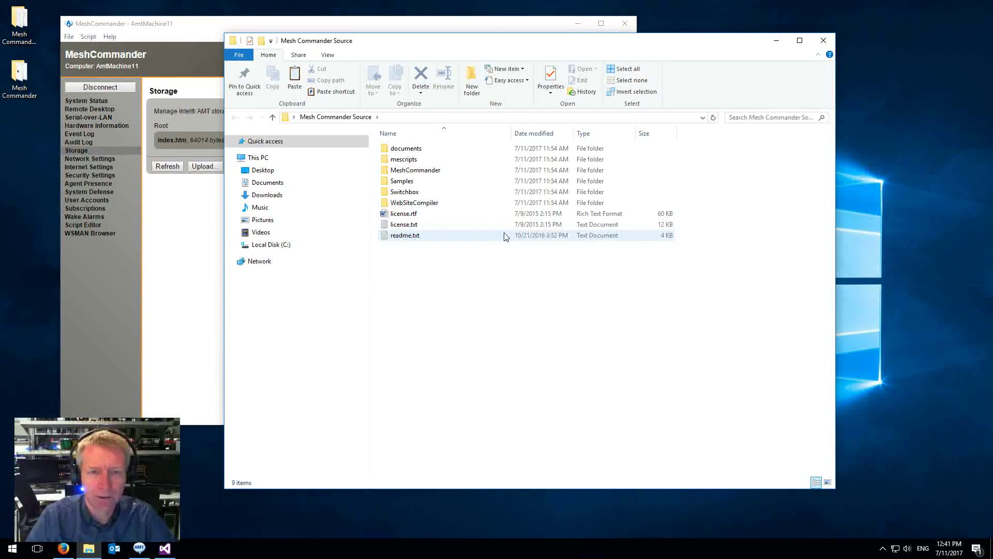
Launch WebSiteCompiler.exe from the WebSiteCompiler\bin\debug folder and move its window clear of the file listing
left_click(405, 172)
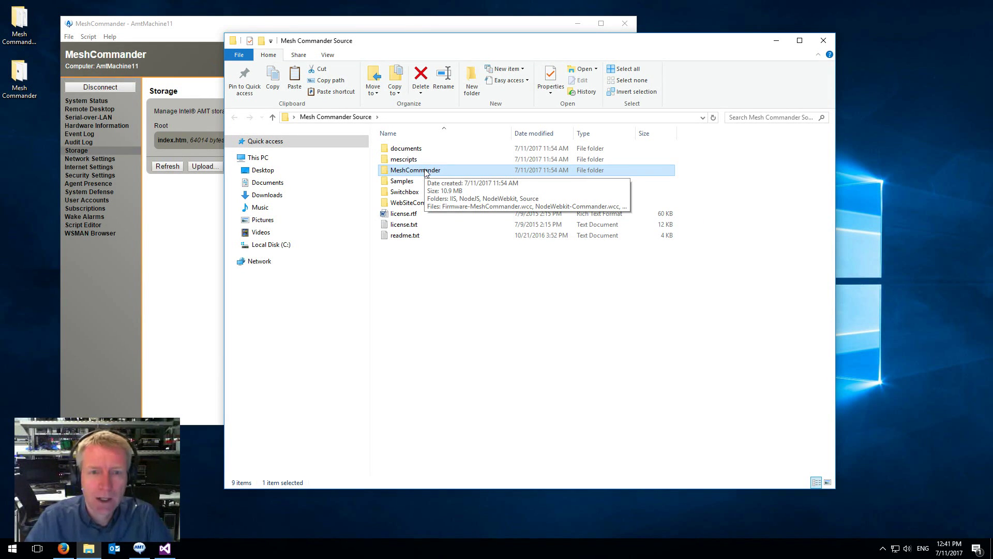
left_click(420, 204)
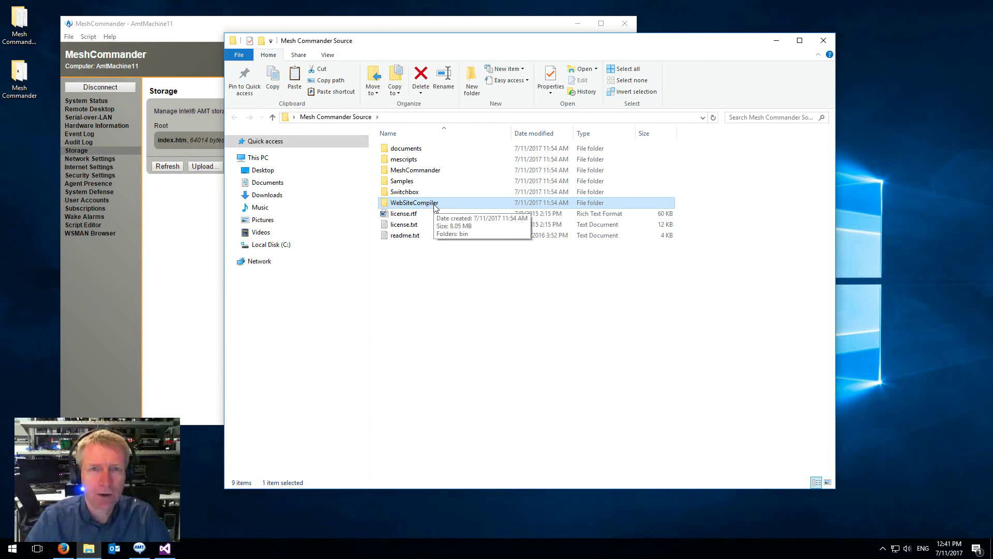
double_click(434, 204)
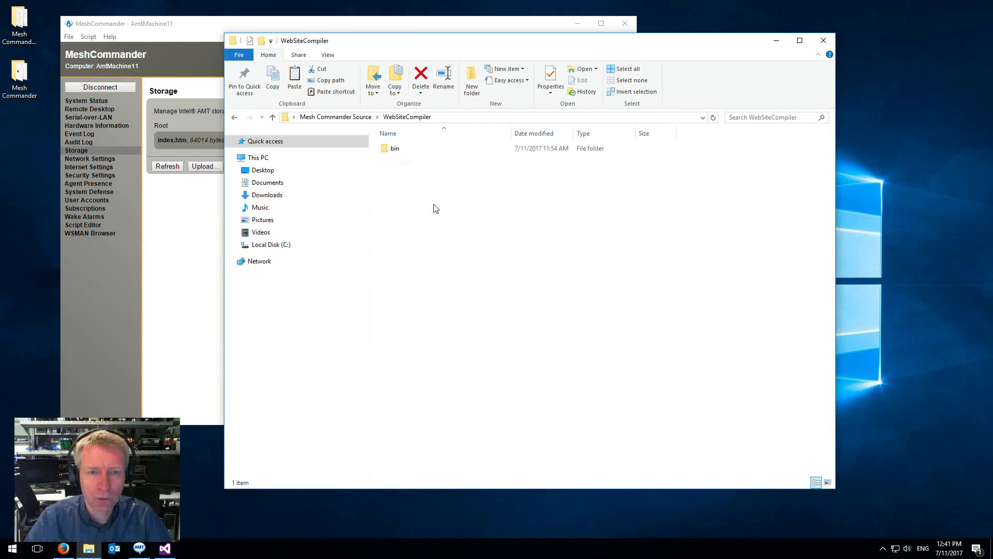
double_click(396, 148)
double_click(403, 149)
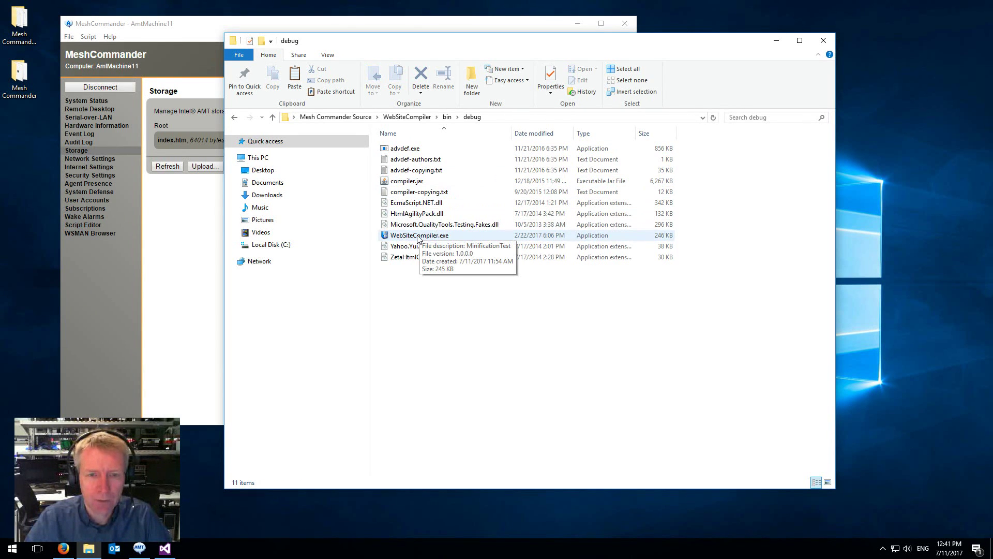
double_click(418, 236)
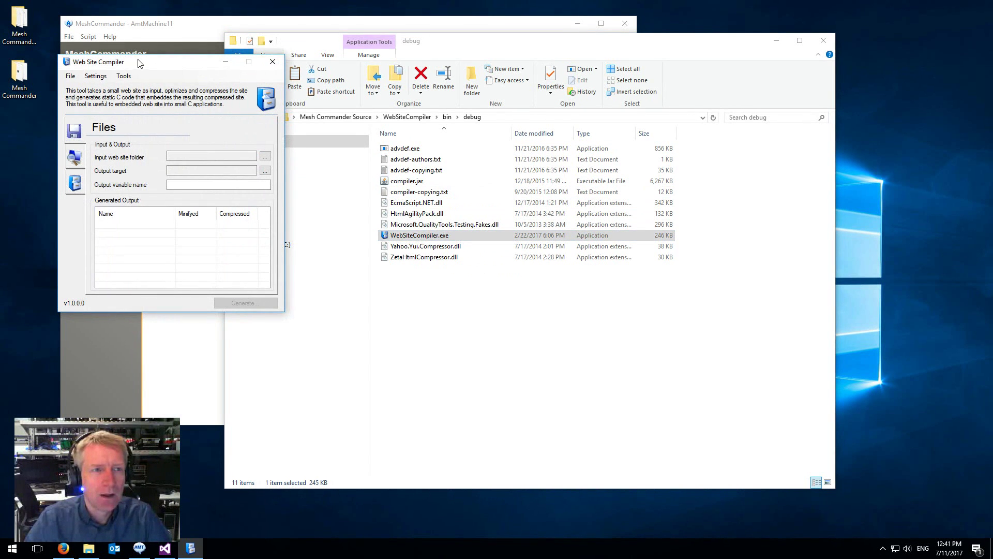
left_click_drag(139, 62, 107, 116)
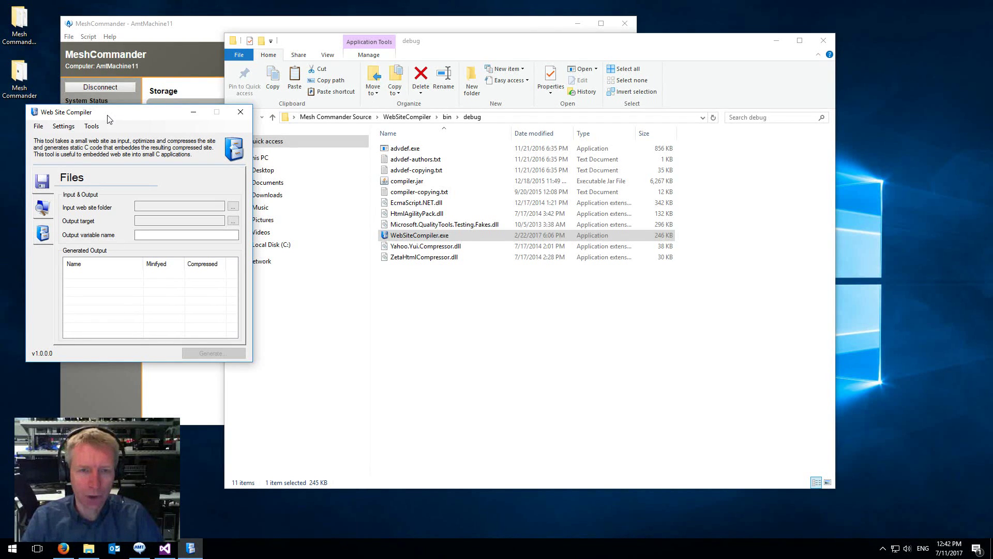
Return to Mesh Commander Source, and examine the MeshCommander .gz packages and ABC-Large.gz in the desktop's Mesh Commander folder
left_click(364, 118)
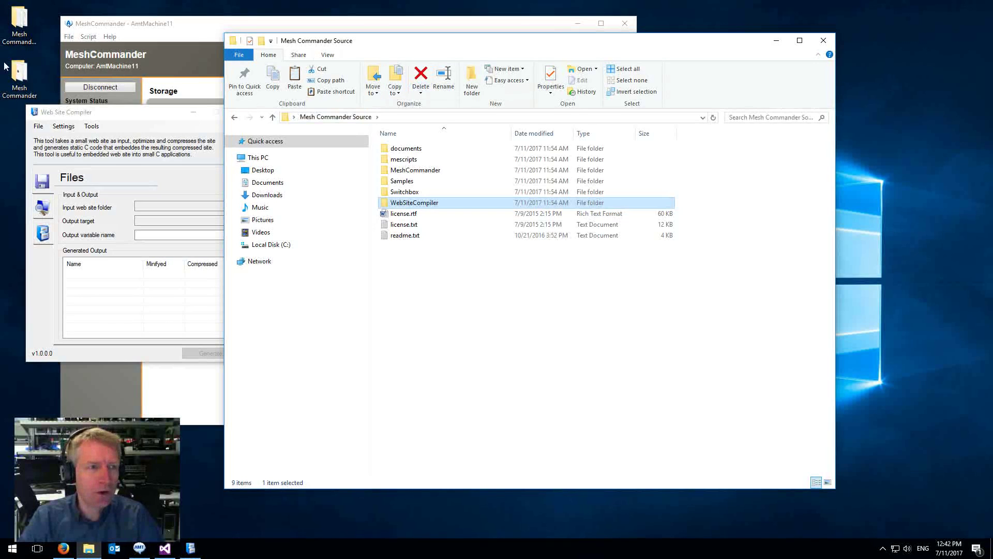
double_click(17, 74)
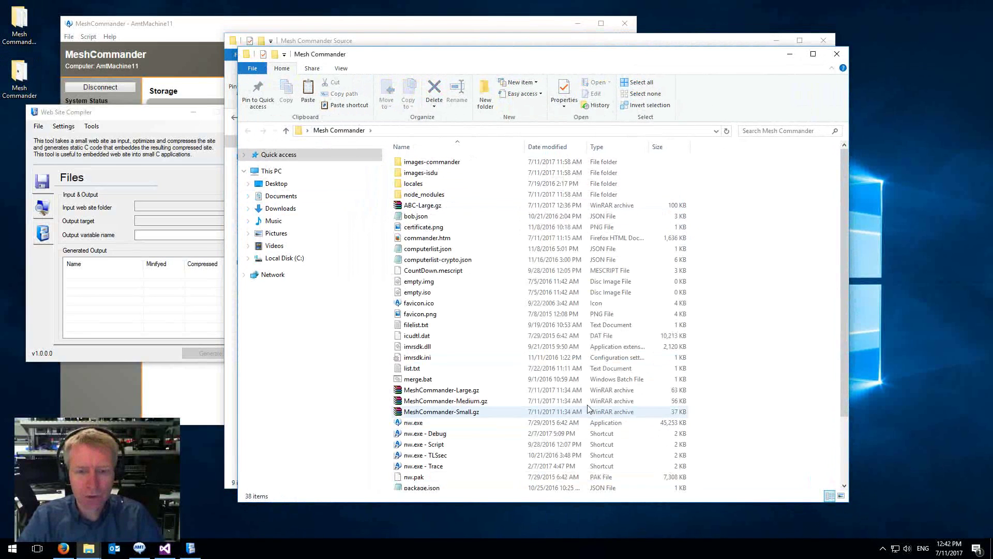
left_click(480, 391)
left_click(472, 412, "shift")
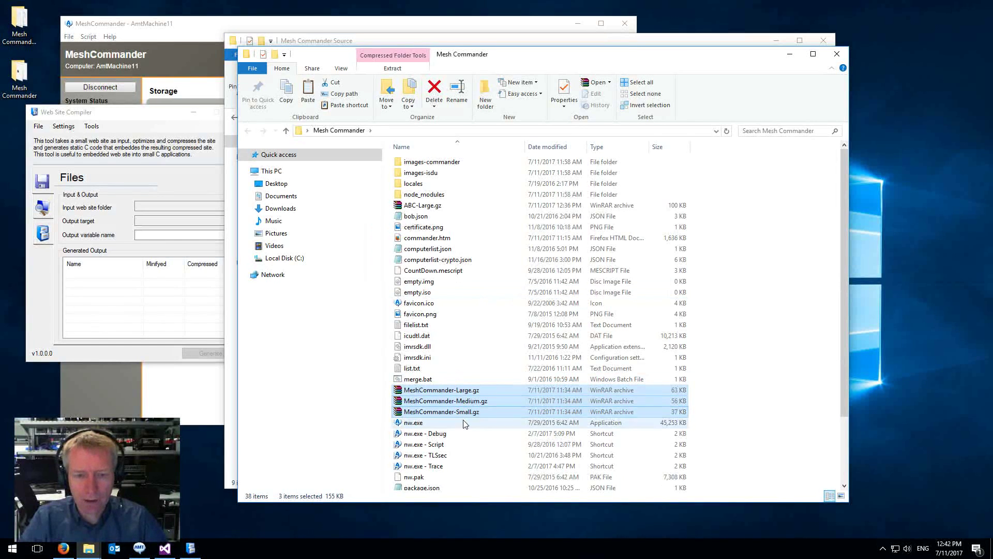
left_click(430, 412)
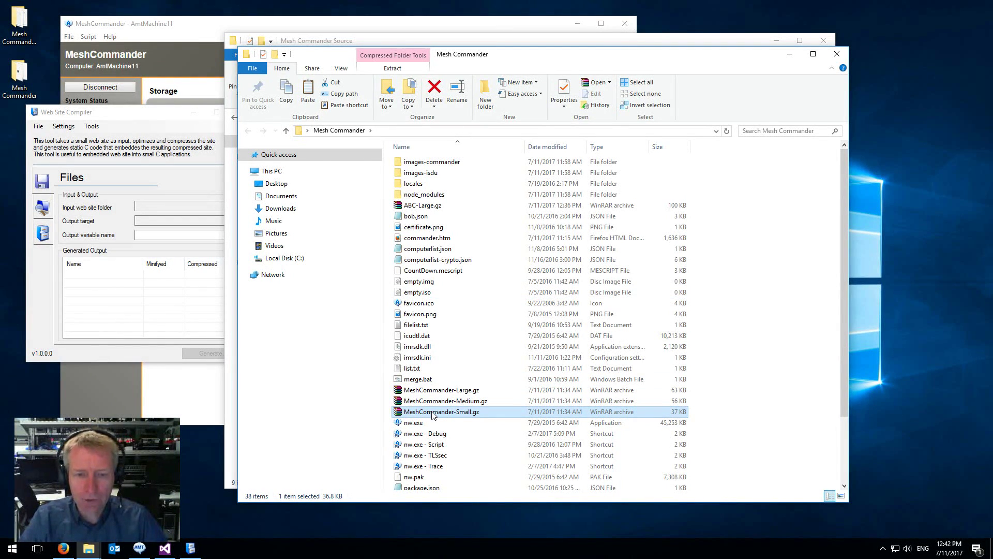
left_click(412, 206)
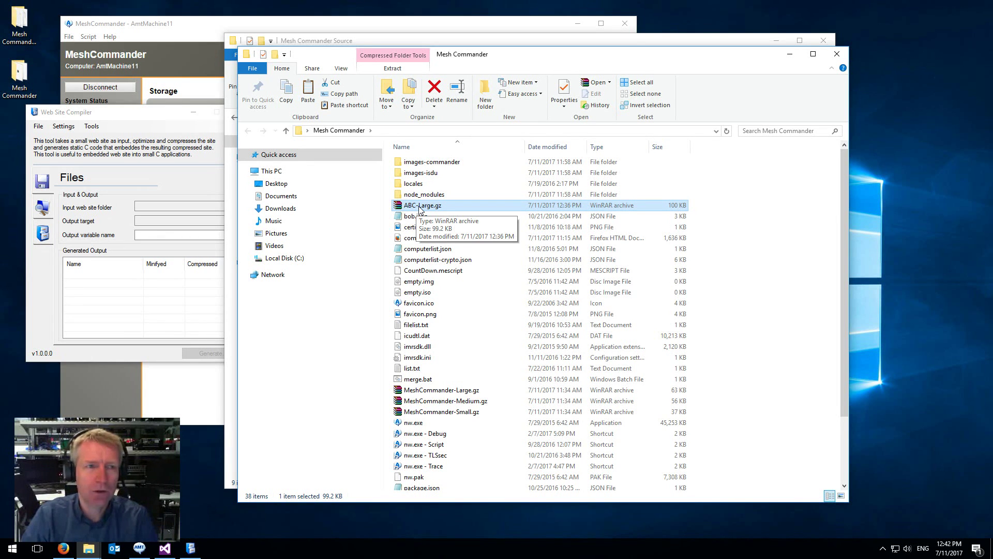
Switch to MeshCommander and review the web applications offered for storage upload, without uploading one
left_click(190, 82)
left_click(265, 167)
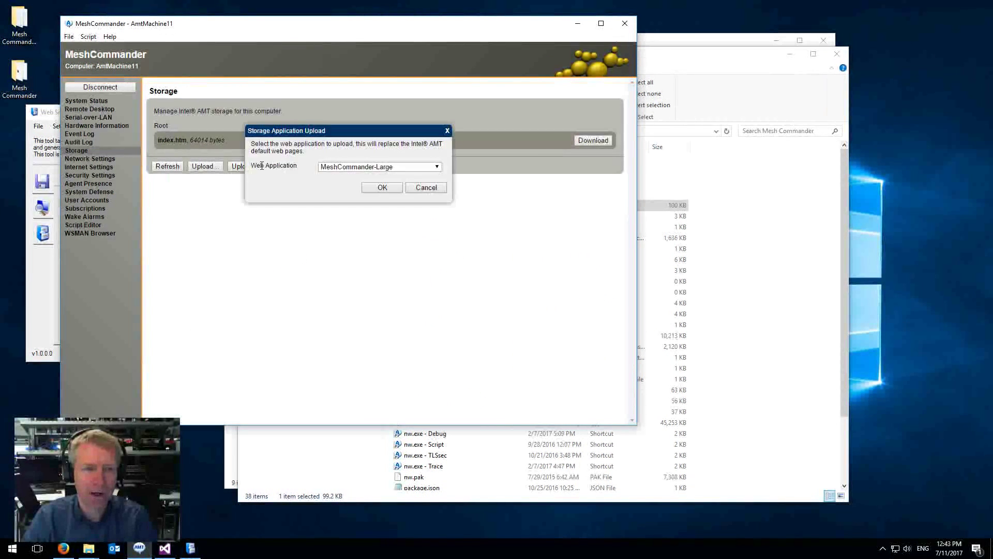
left_click(354, 165)
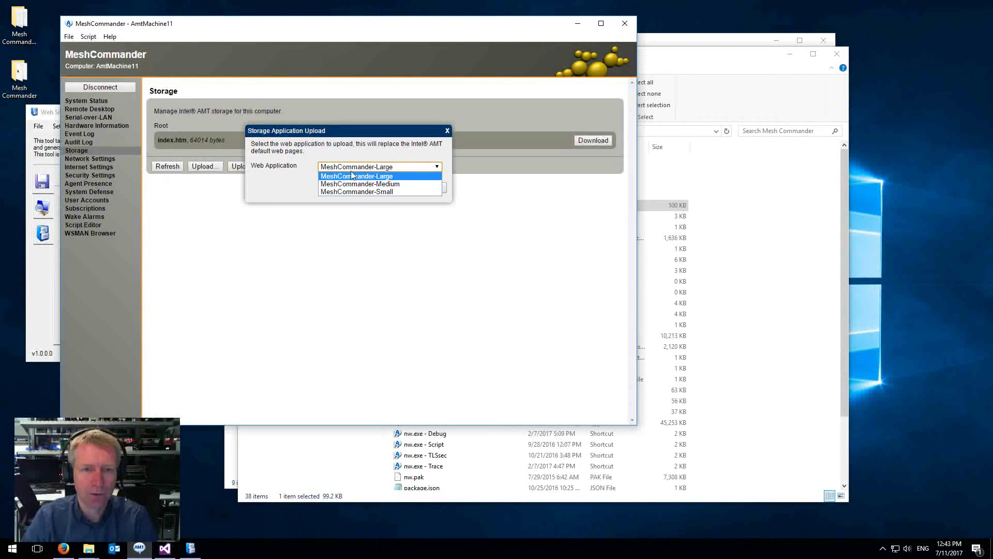
left_click(355, 160)
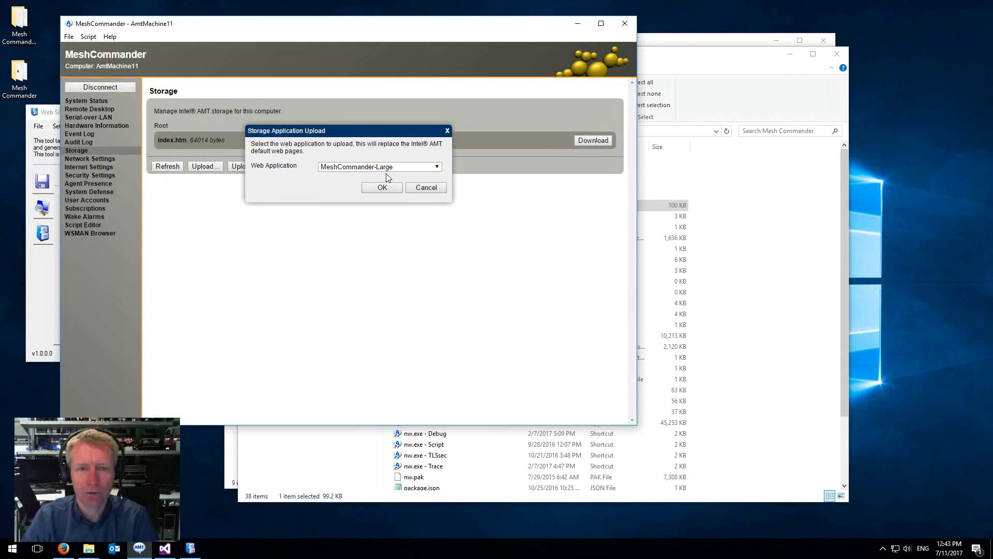
left_click(423, 188)
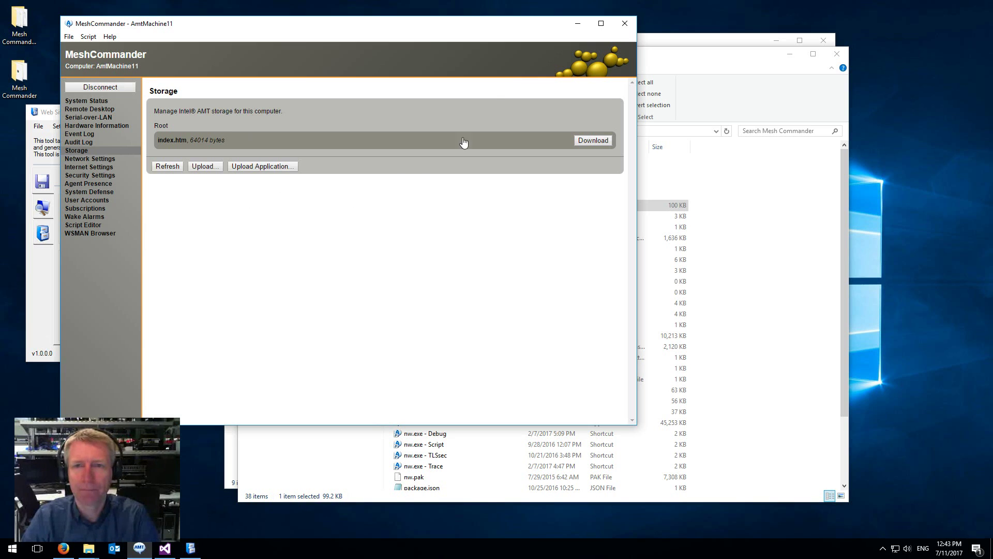
Minimize MeshCommander and the Mesh Commander folder, and select Firmware-MeshCommander.wcc in the source's MeshCommander folder
left_click(578, 23)
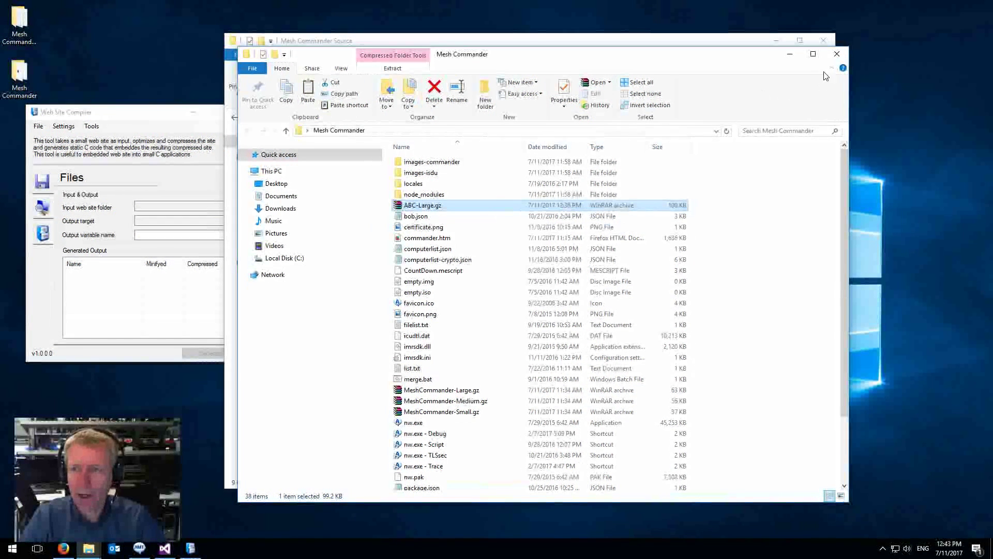
left_click(790, 54)
left_click(501, 348)
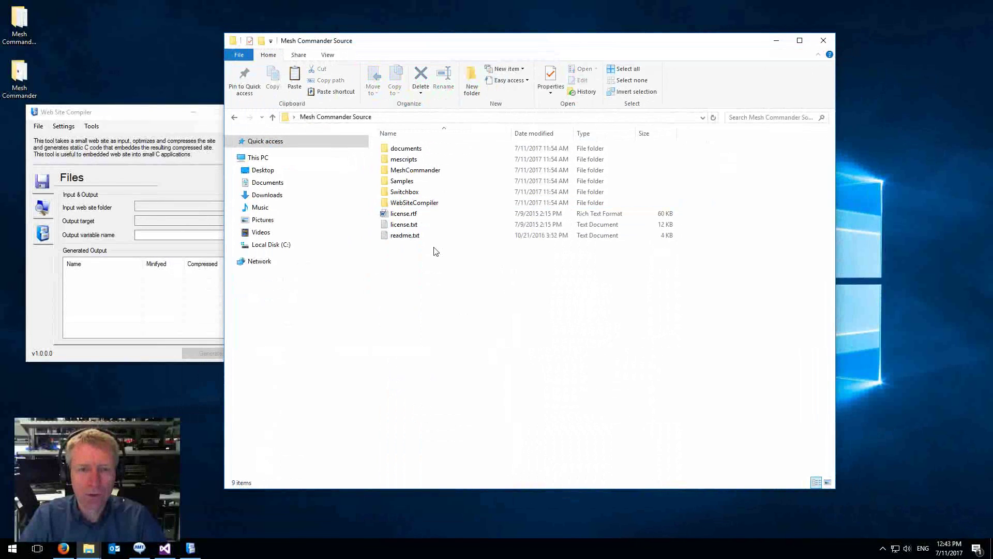
double_click(420, 173)
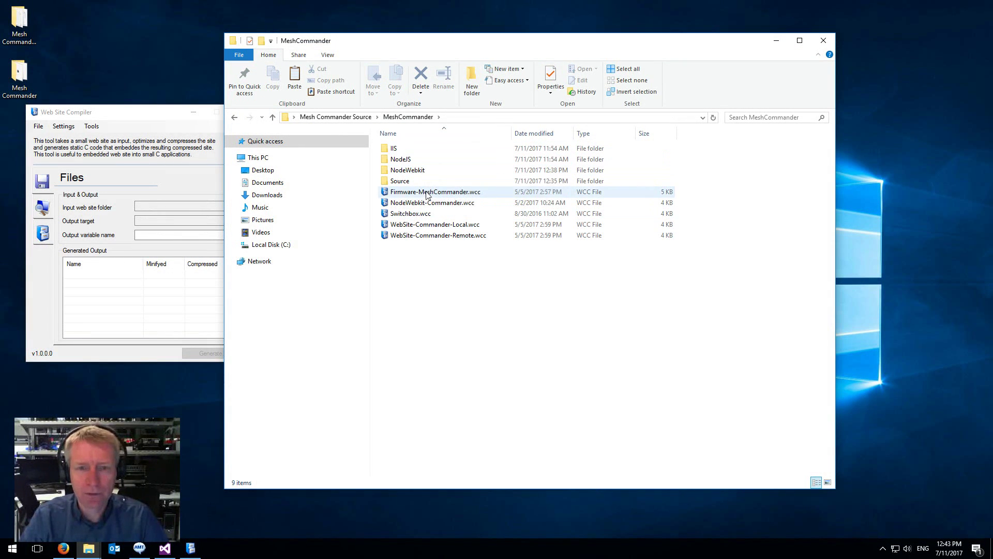
left_click(478, 196)
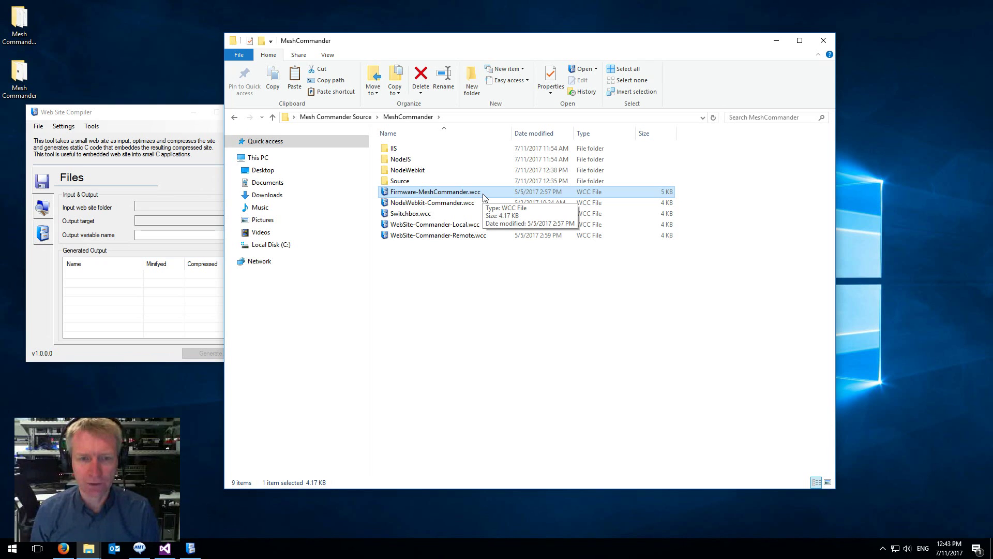
Review the other .wcc project files in the MeshCommander folder, and reselect Firmware-MeshCommander.wcc
left_click(413, 205)
left_click(409, 215)
left_click(406, 226)
left_click(404, 237)
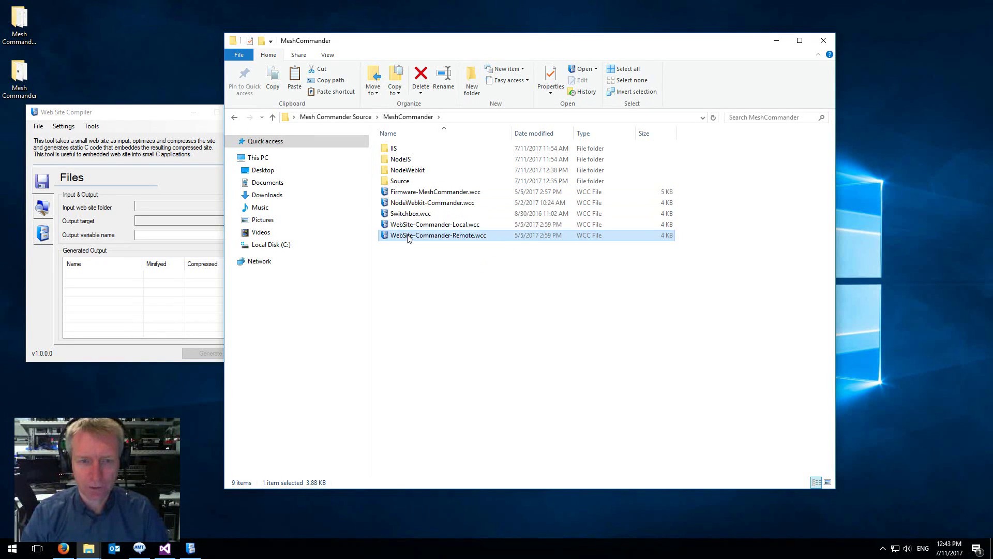
left_click(410, 205)
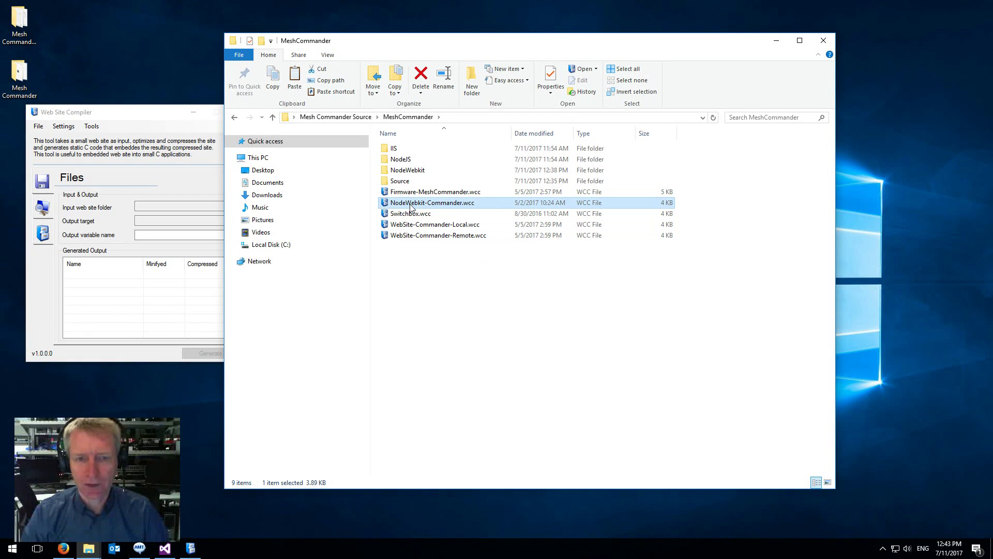
left_click(445, 194)
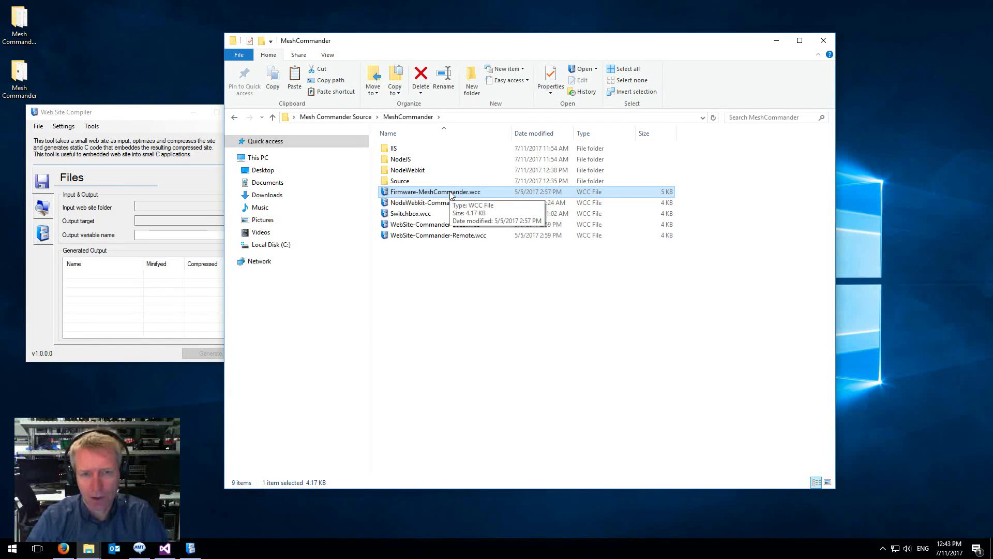
Examine the MeshCommander Source folder, including the images-commander subfolder, index.html and VSSolution.sln
double_click(403, 182)
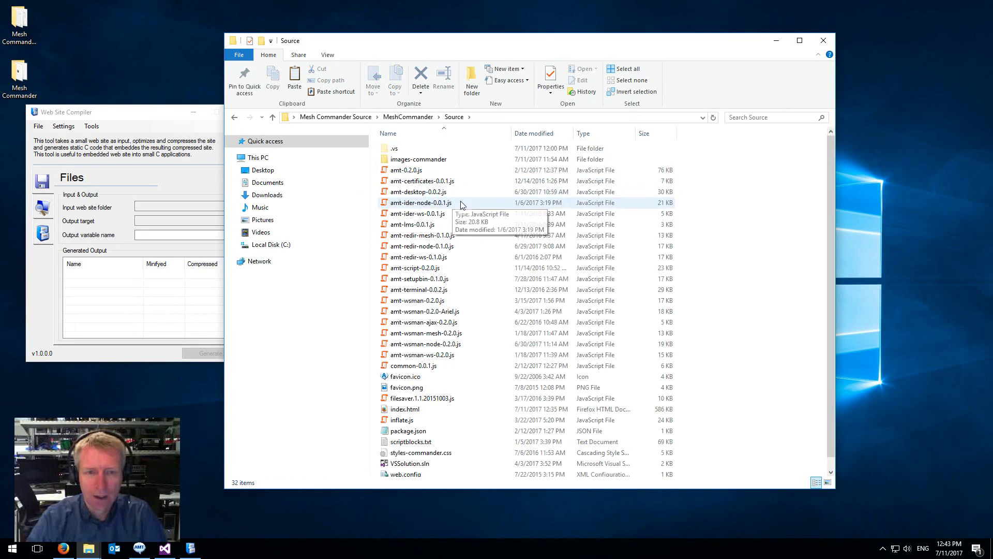
double_click(451, 161)
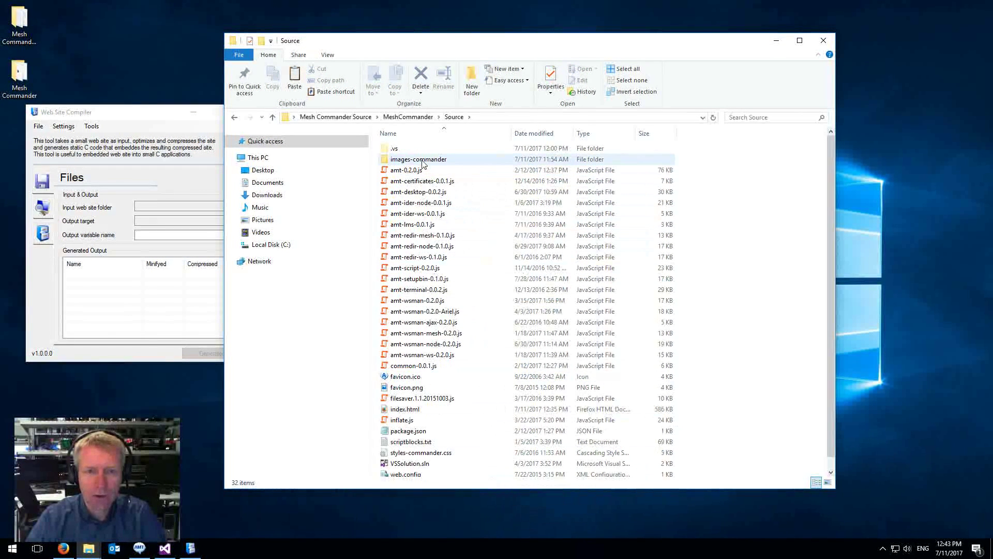
left_click(454, 117)
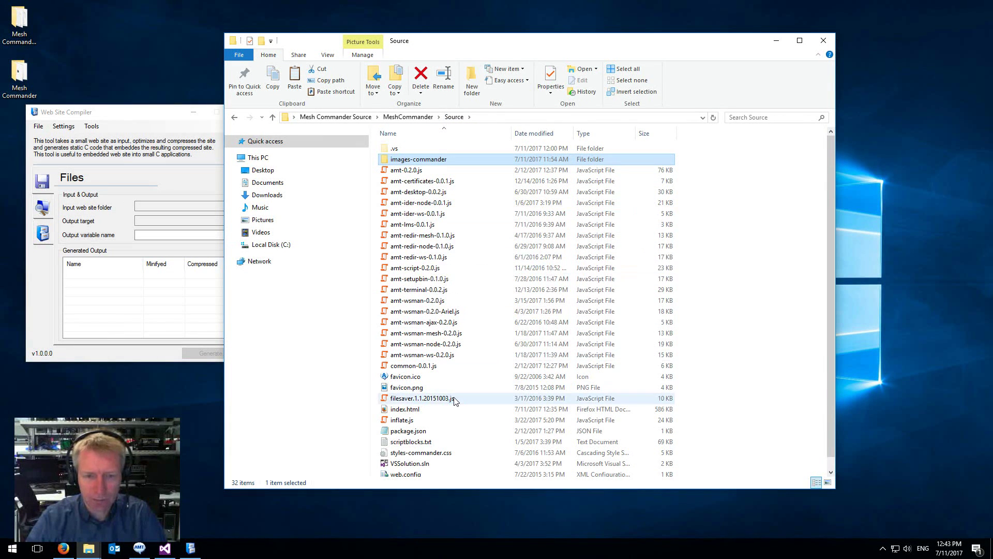
scroll(456, 393, "down", 1)
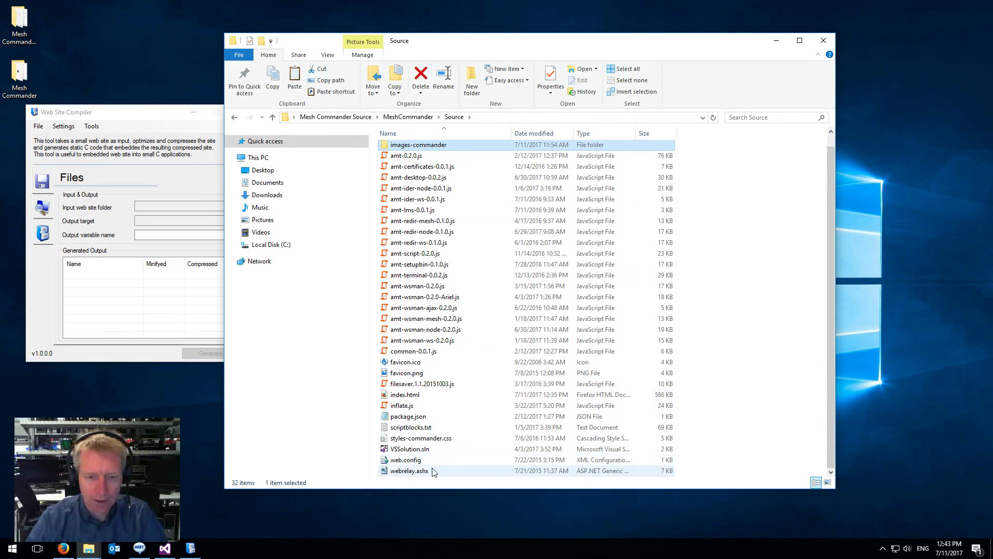
left_click(405, 396)
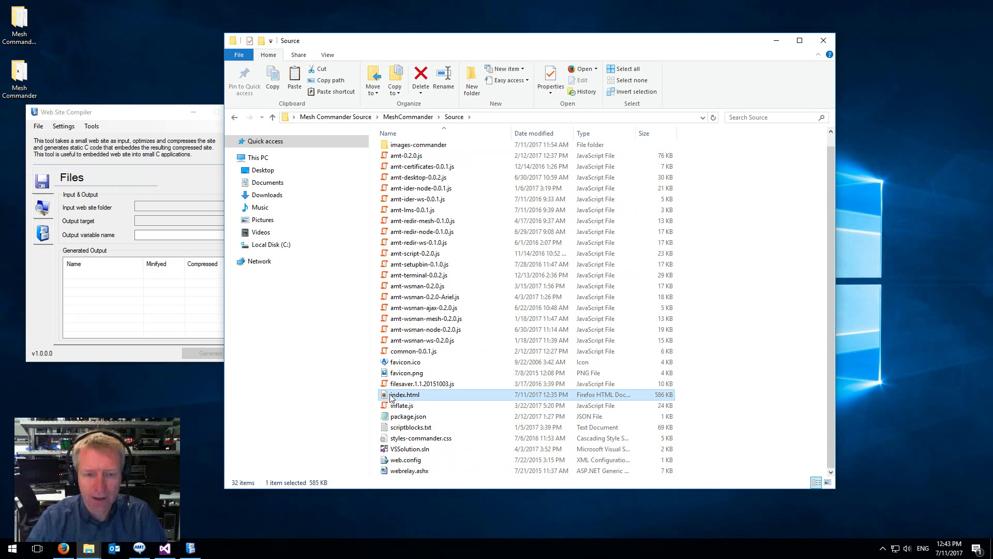
left_click(414, 450)
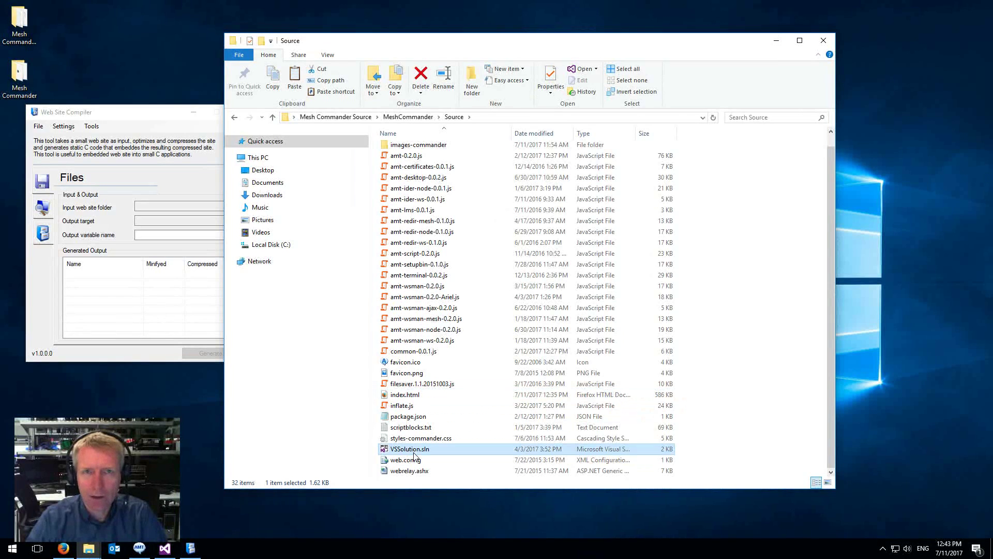
Open VSSolution.sln in Visual Studio and open index.html from the Source project
double_click(414, 451)
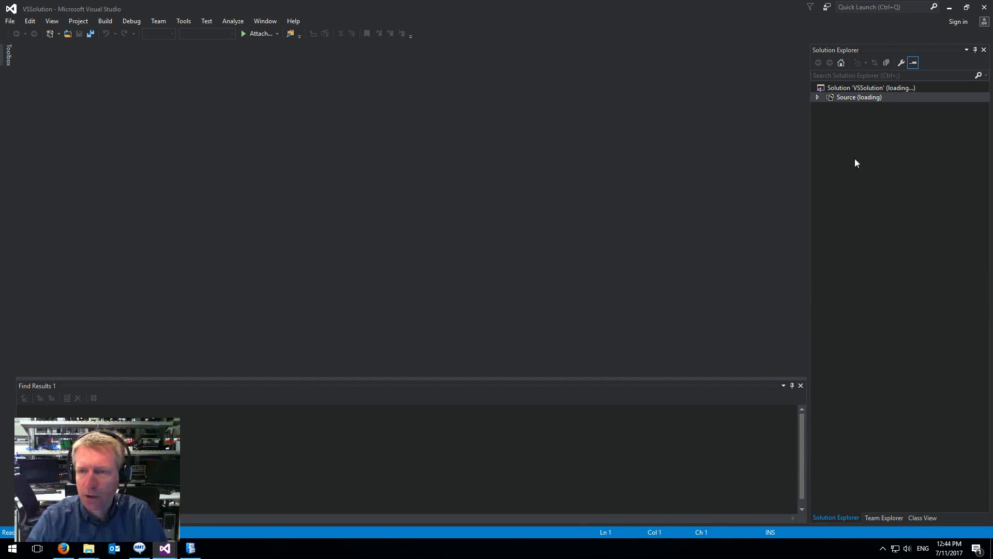
left_click(818, 97)
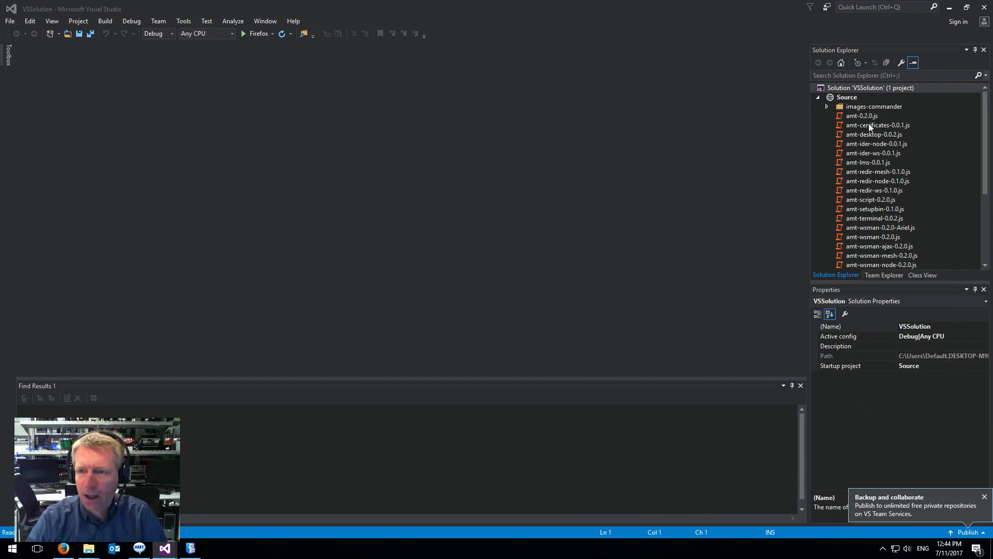
mouse_move(982, 136)
left_mouse_down()
mouse_move(987, 230)
mouse_move(984, 124)
left_mouse_up()
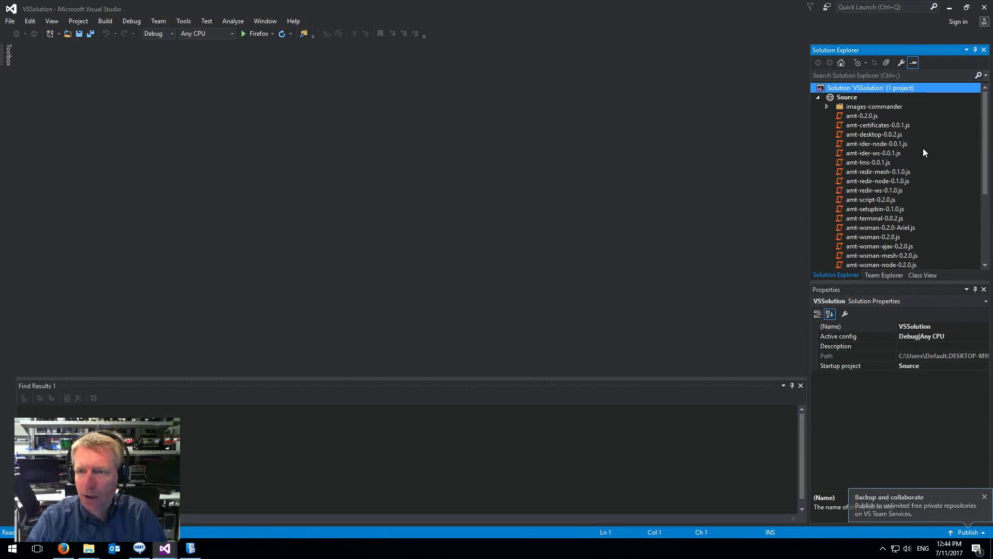
scroll(926, 202, "down", 5)
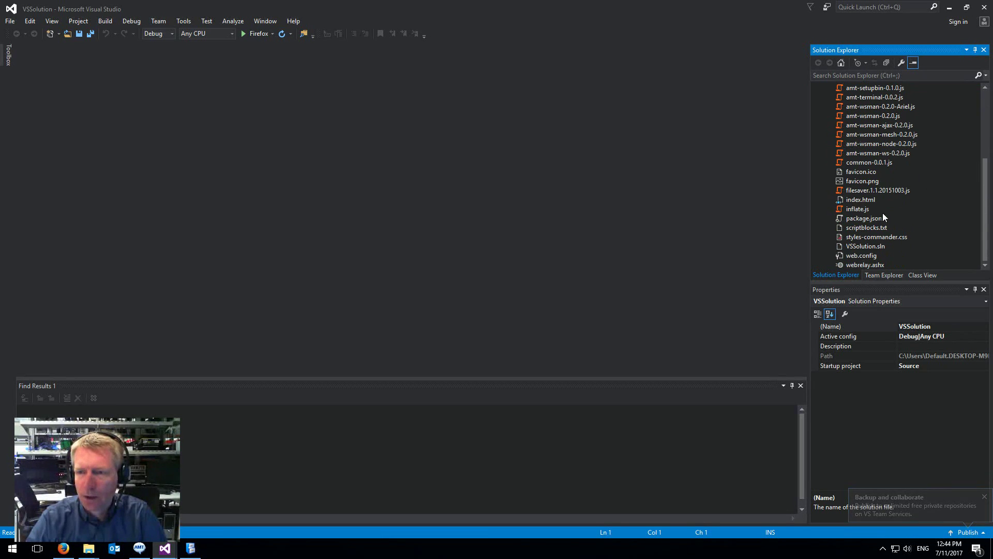
left_click(862, 200)
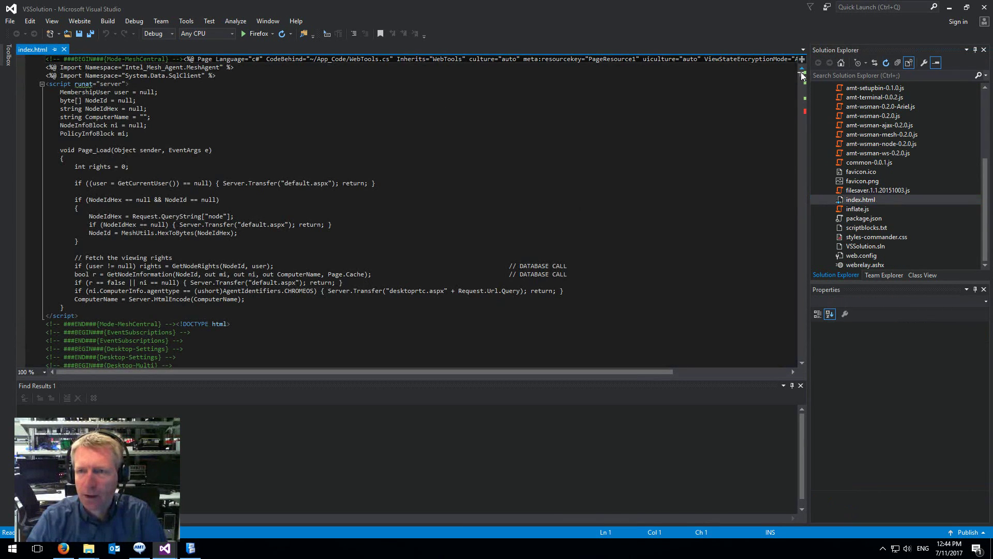
Skim the code in index.html and look through the Source project's script and support files
scroll(802, 81, "down", 20)
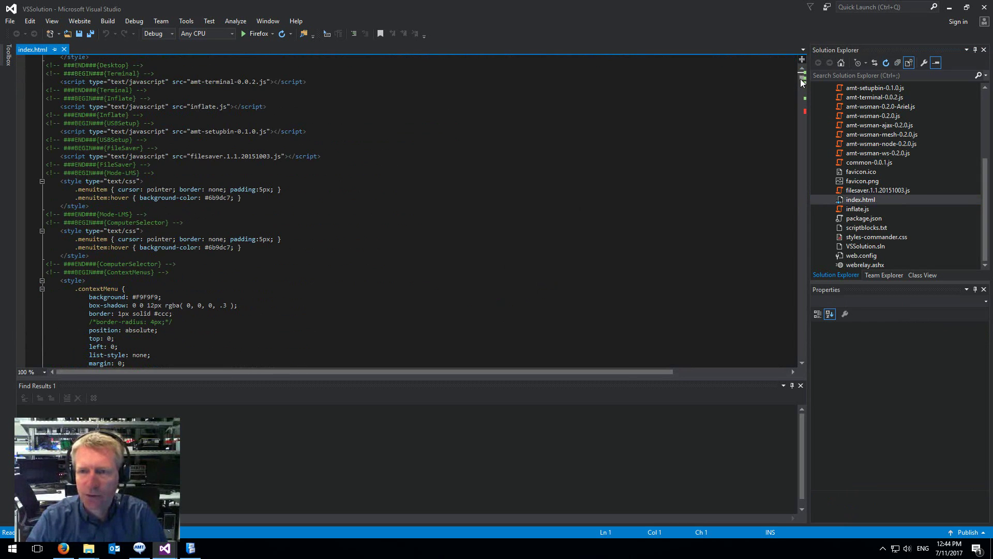
scroll(802, 78, "up", 20)
left_click(362, 223)
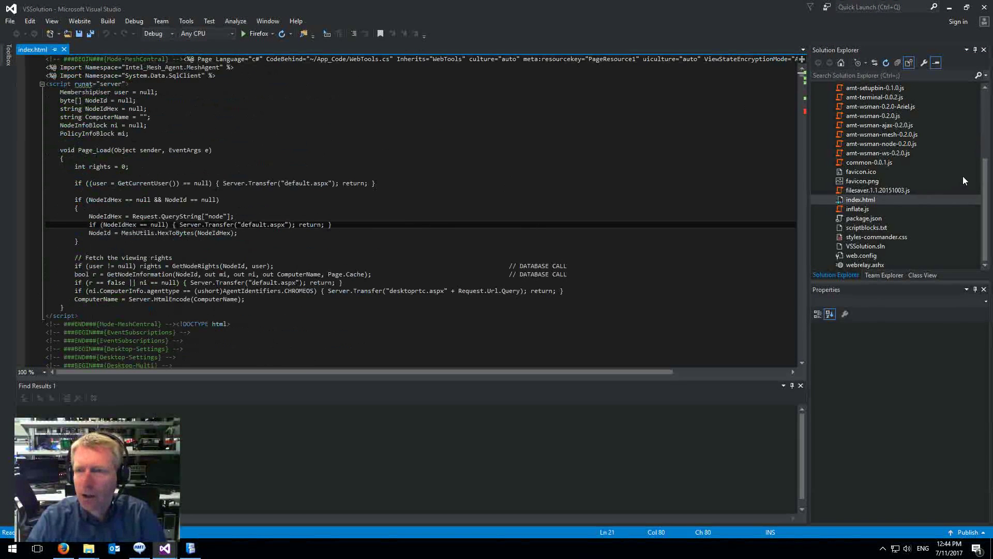
scroll(963, 177, "up", 5)
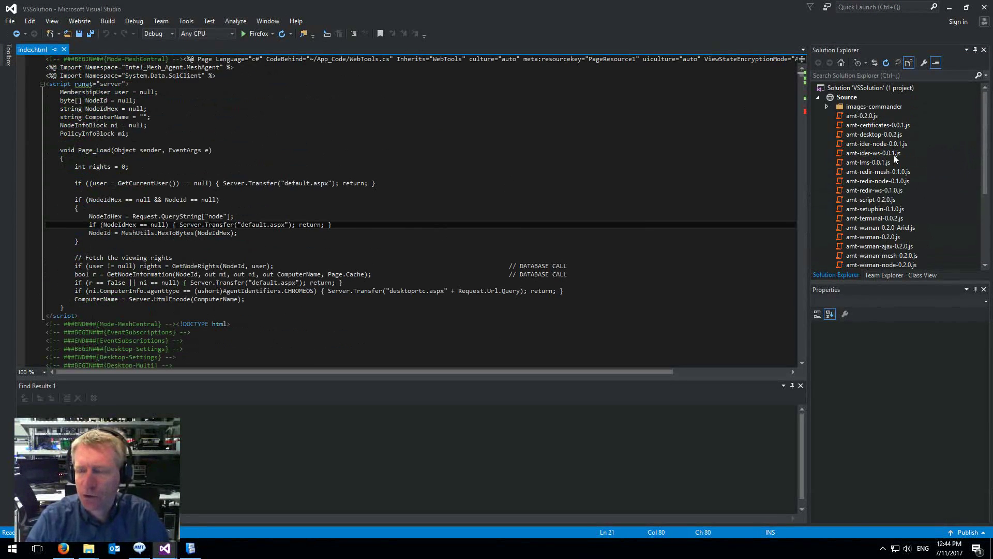
scroll(890, 170, "down", 2)
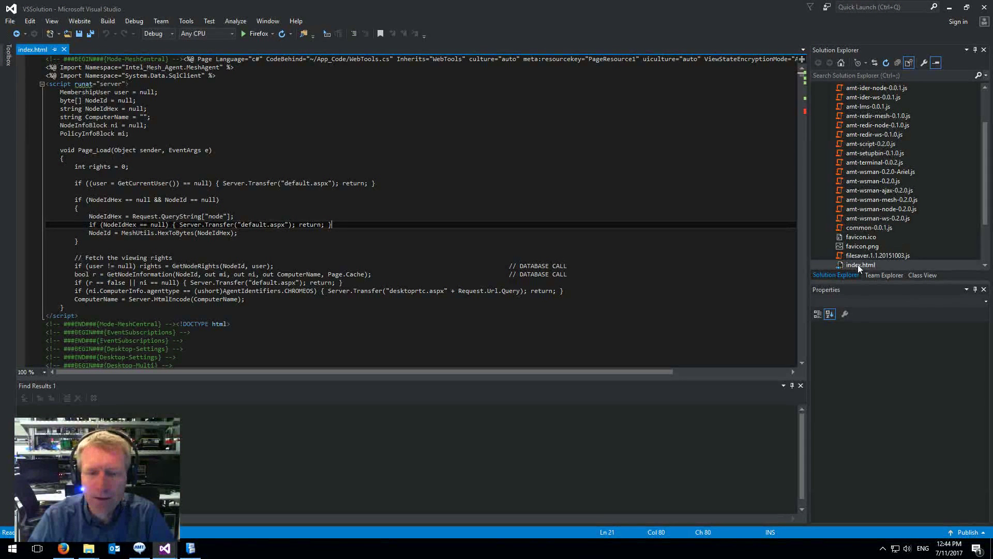
scroll(859, 265, "up", 2)
scroll(862, 142, "down", 4)
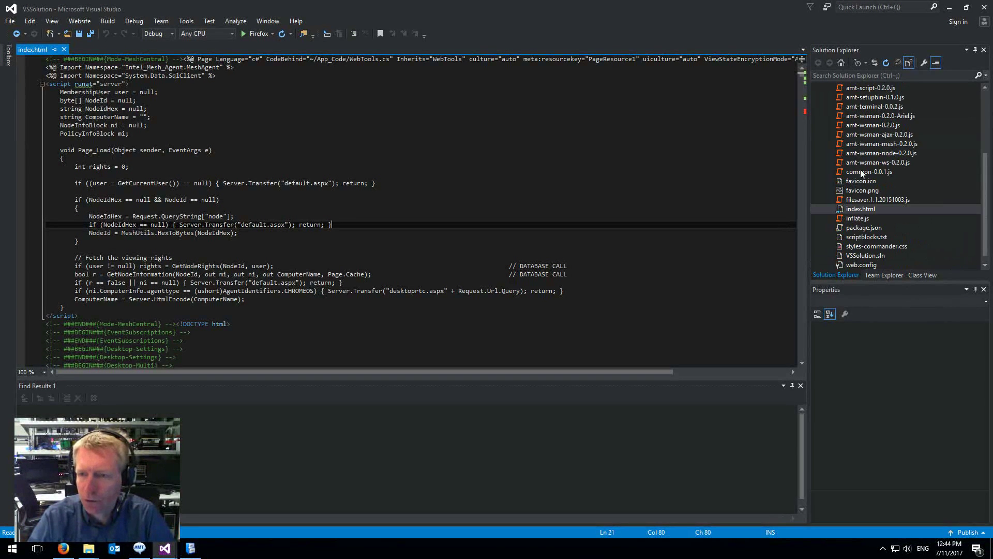
scroll(861, 172, "down", 1)
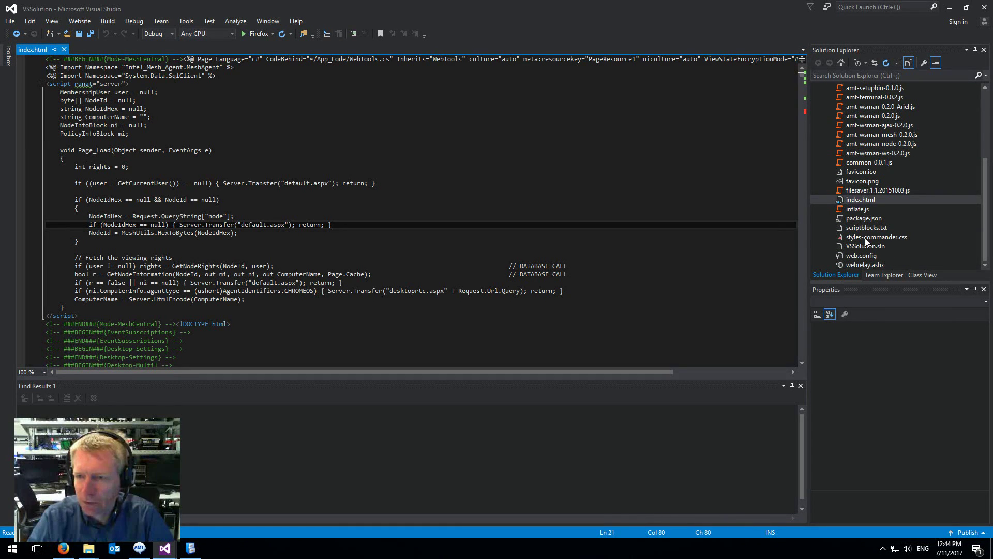
Open styles-commander.css from the Source project and look through its style rules
double_click(899, 236)
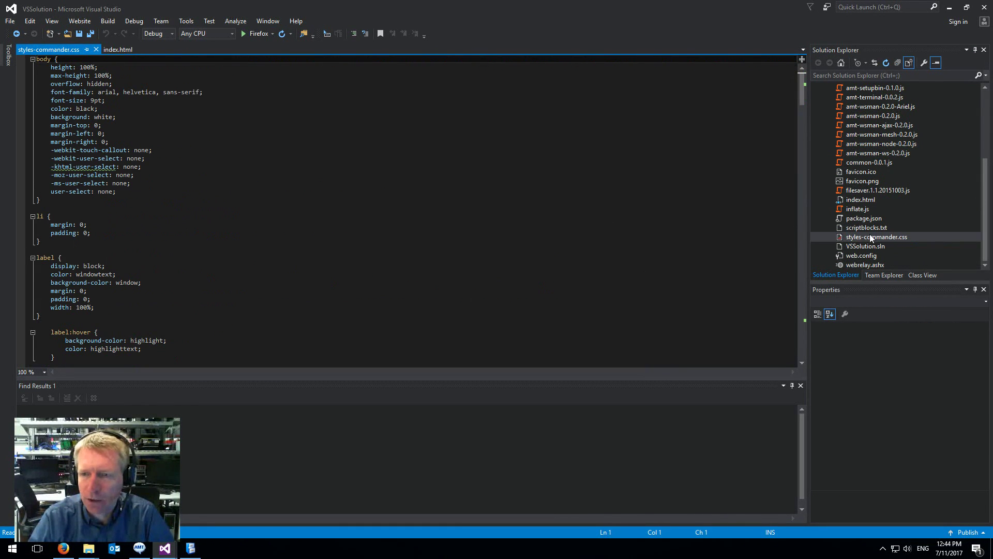
left_click(306, 201)
scroll(304, 228, "down", 17)
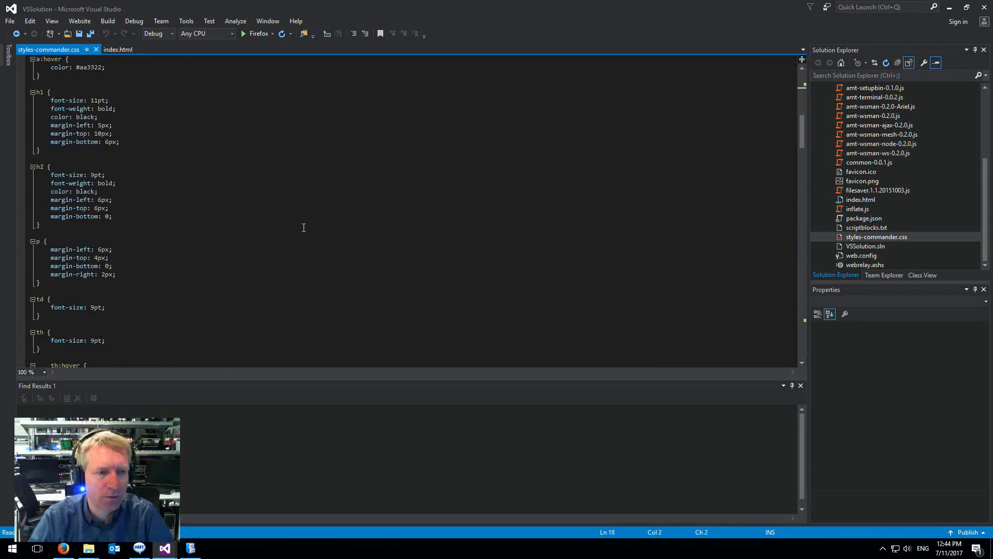
Return to index.html, closing Find Results for more room, and locate the Mode-LMS block
left_click(119, 50)
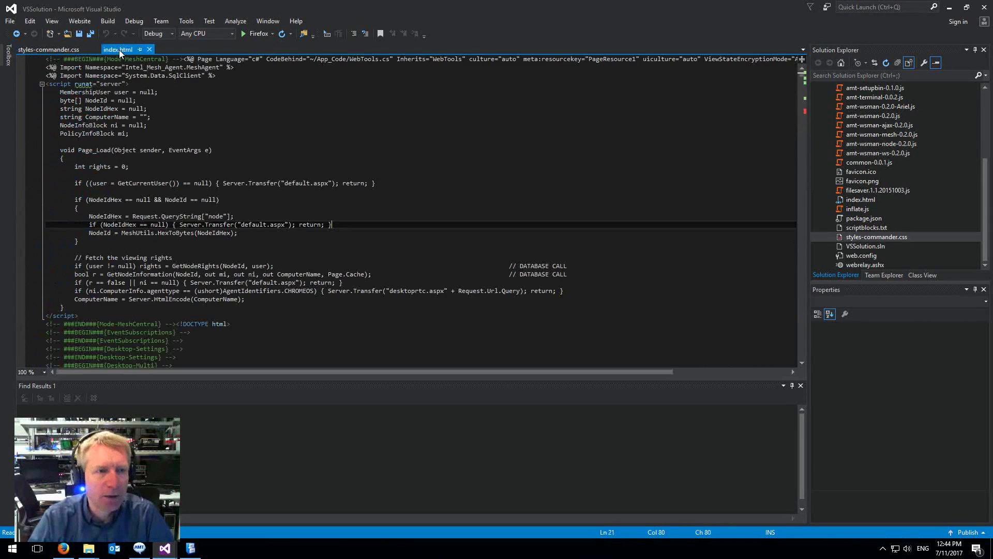
left_click(801, 385)
left_click(147, 348)
scroll(295, 401, "down", 5)
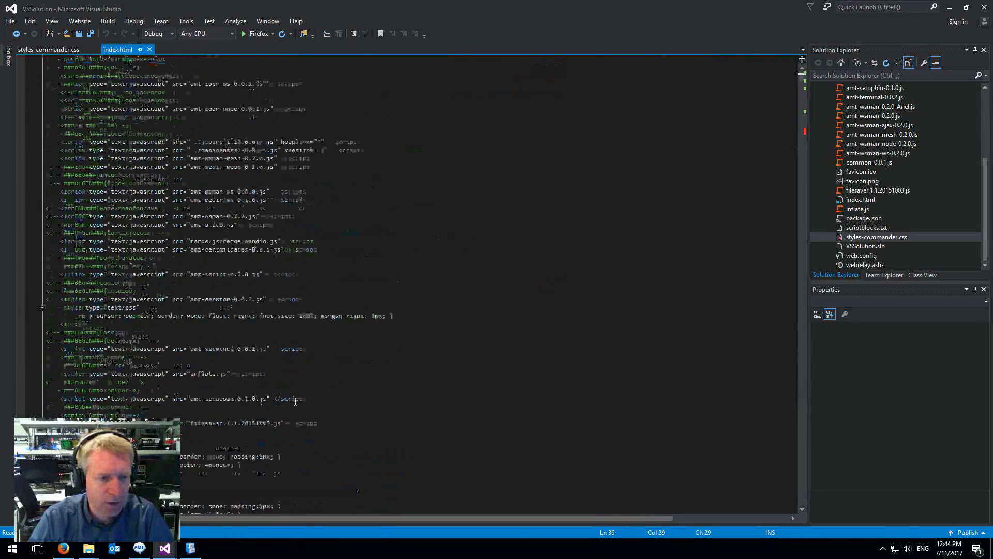
scroll(295, 401, "down", 8)
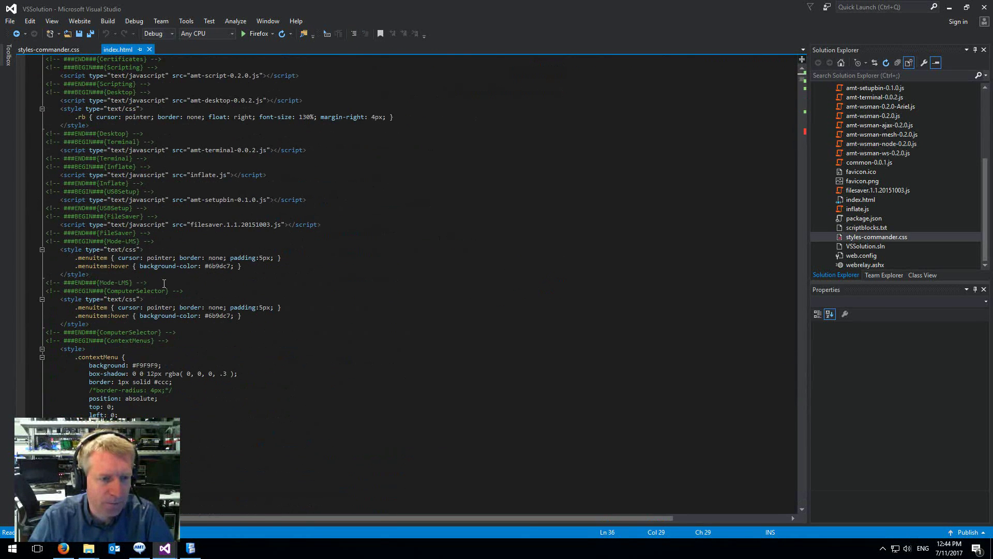
Highlight the Mode-LMS block between its BEGIN and END comments, its style code, and the Mode-LMS name in the BEGIN marker
left_click_drag(164, 284, 18, 245)
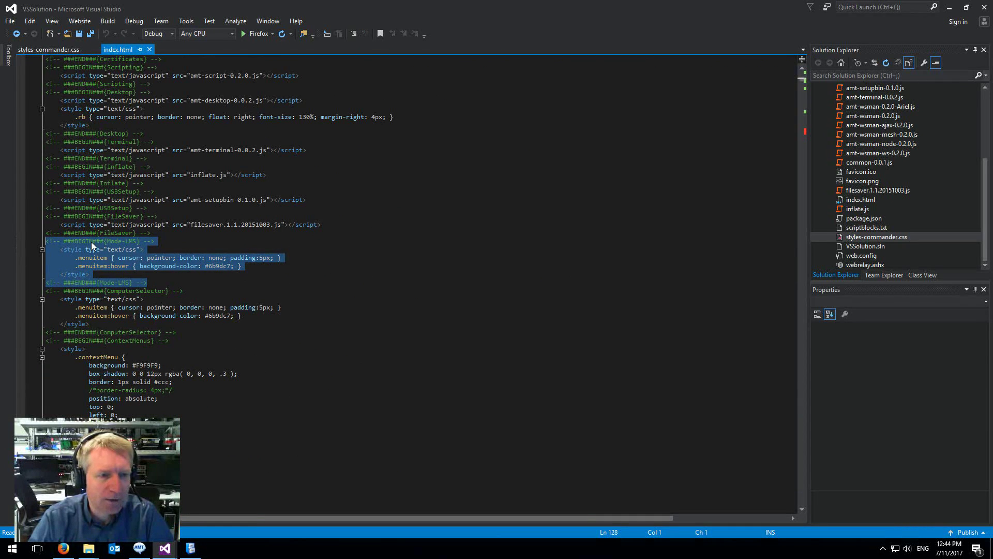
left_click_drag(82, 242, 141, 283)
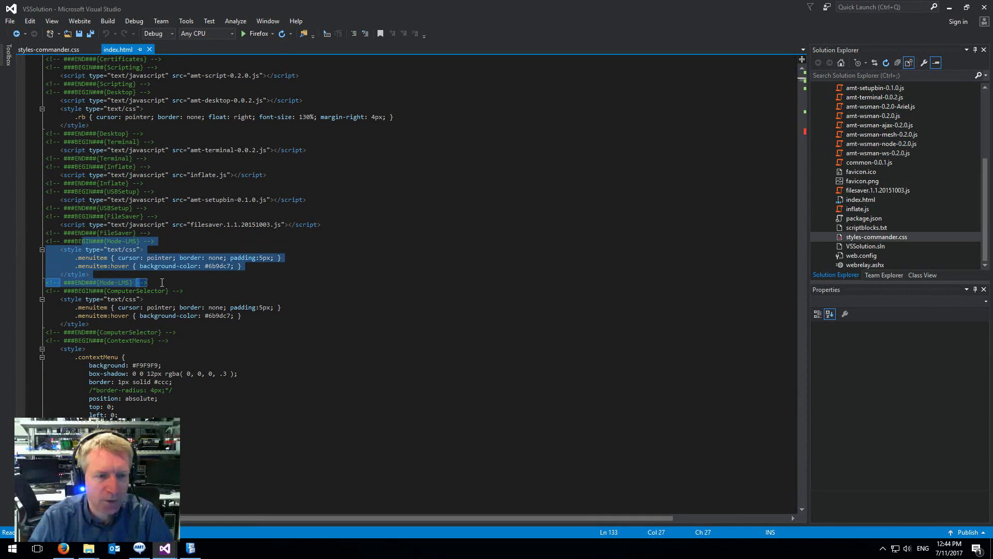
left_click(161, 282)
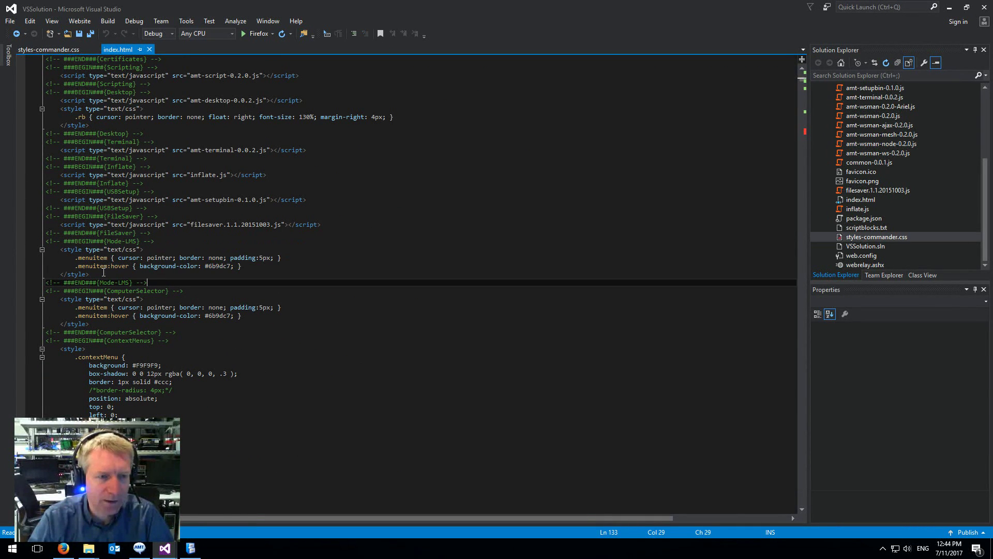
left_click_drag(103, 272, 29, 250)
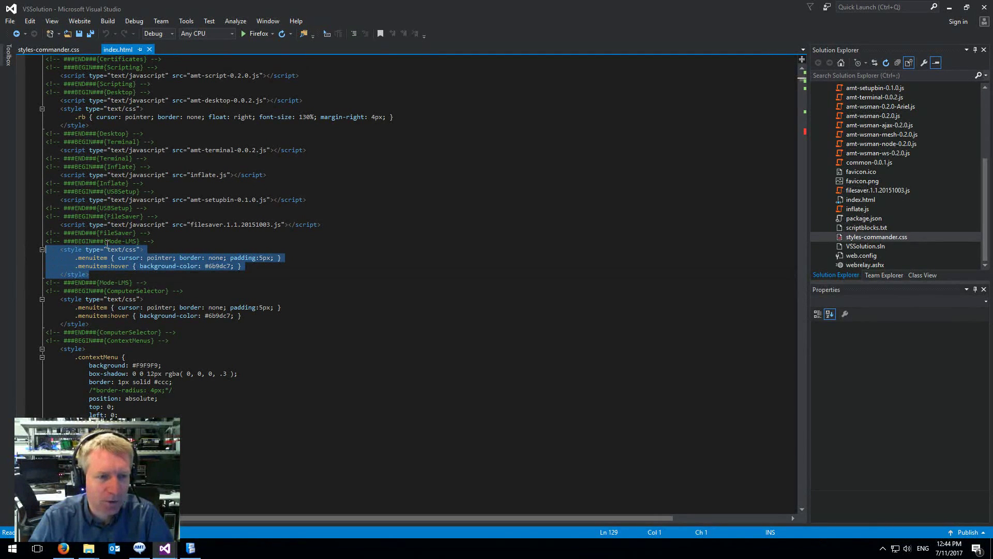
left_click_drag(107, 242, 138, 242)
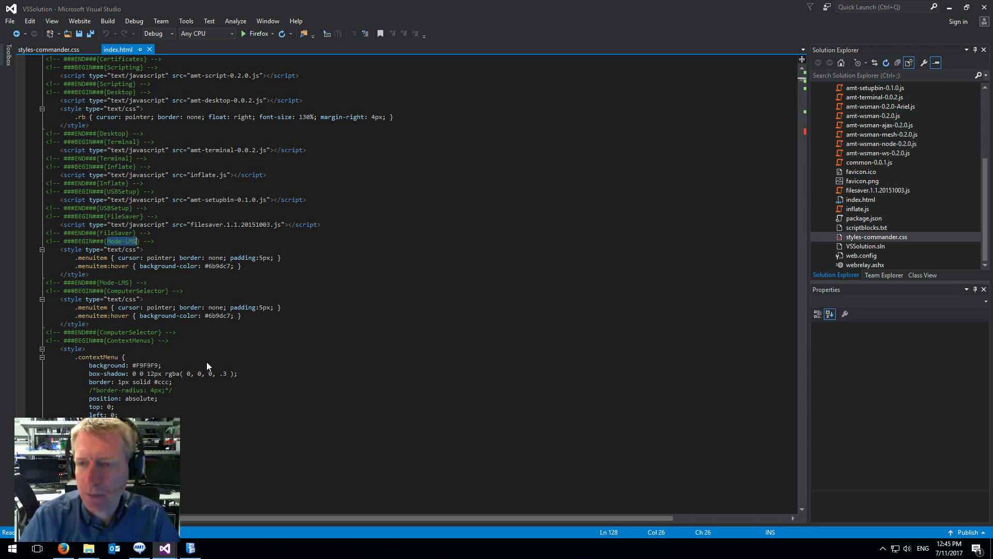
Minimize Visual Studio, reposition the Web Site Compiler window, and select Firmware-MeshCommander.wcc in the source's MeshCommander folder
left_click(950, 6)
left_click(128, 107)
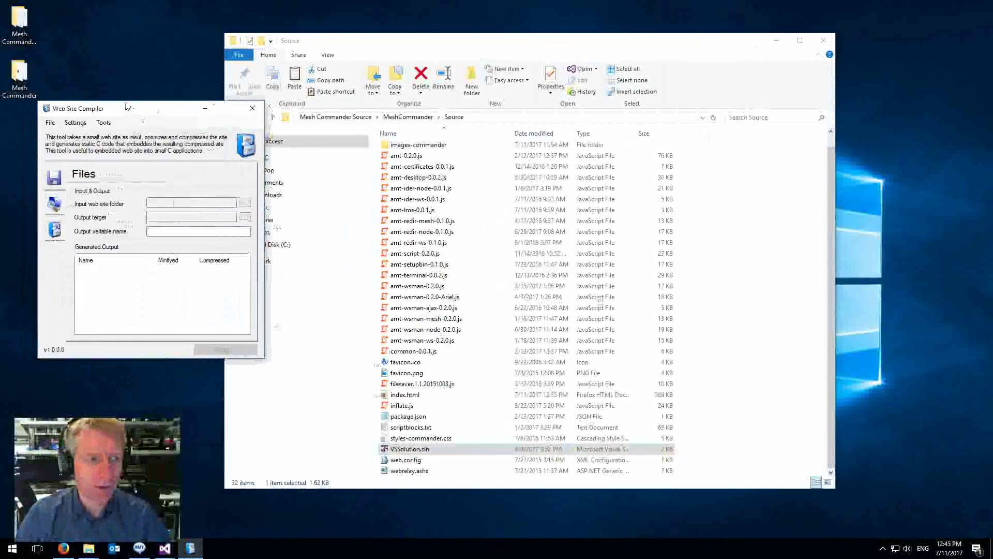
left_click_drag(128, 107, 190, 86)
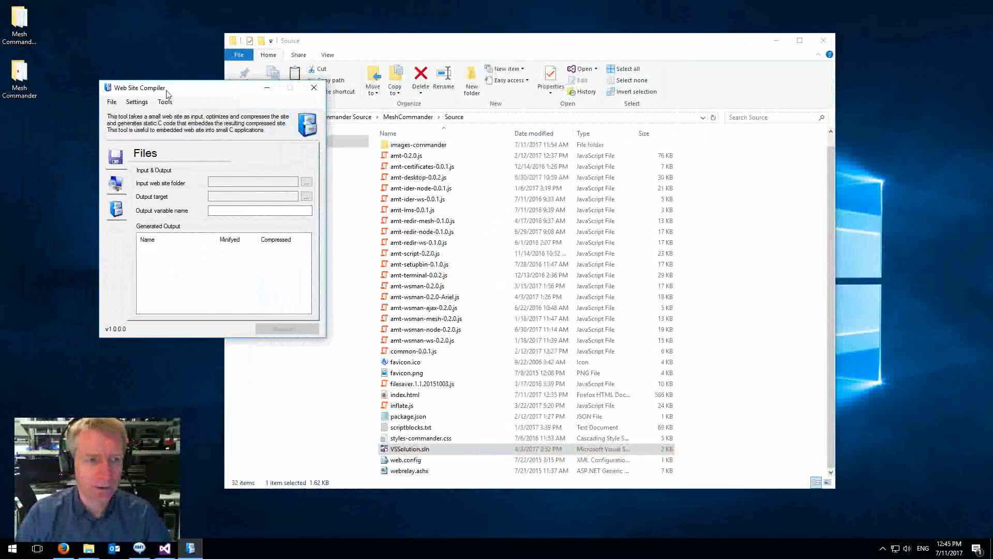
left_click(411, 117)
left_click(429, 192)
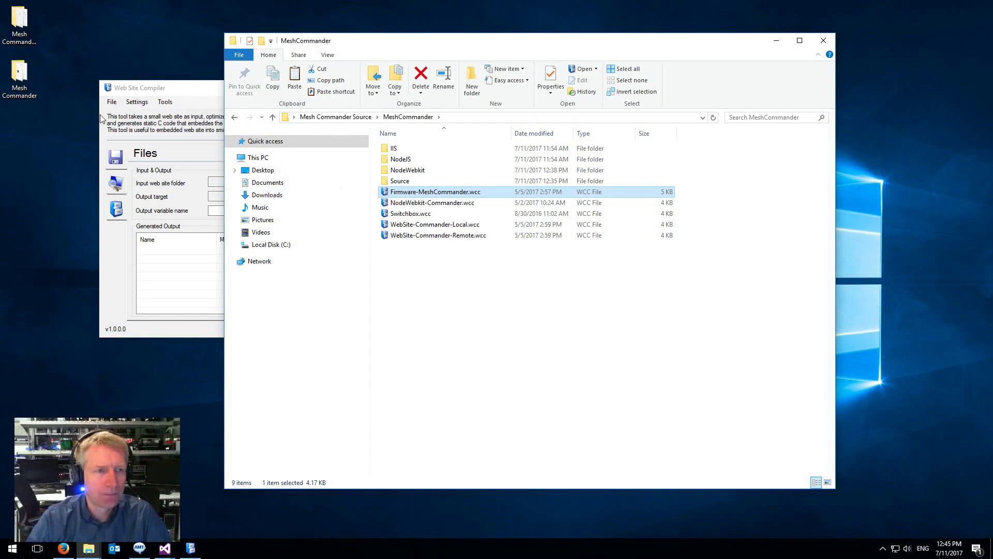
Open the Firmware-MeshCommander.wcc project in Web Site Compiler
left_click(113, 102)
left_click(113, 102)
left_click(124, 115)
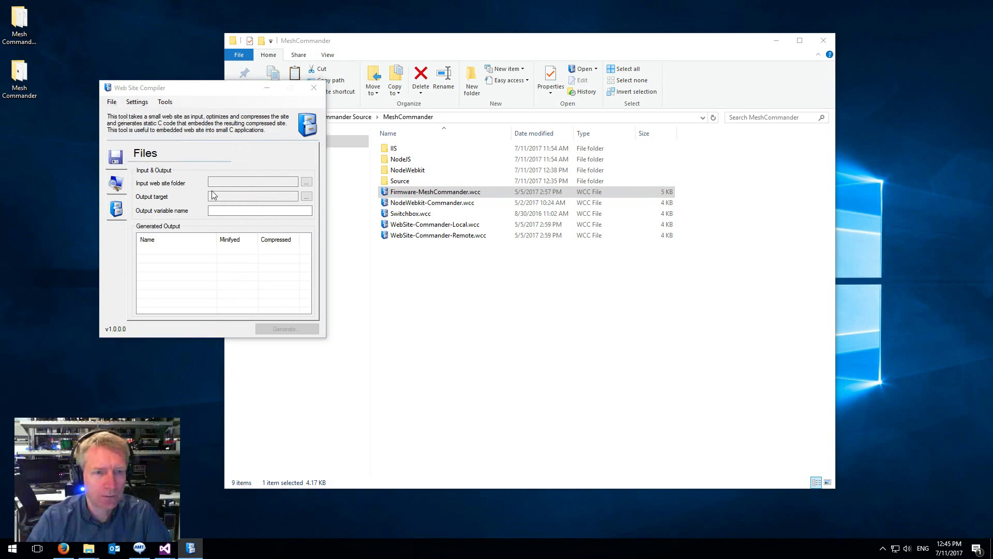
double_click(260, 215)
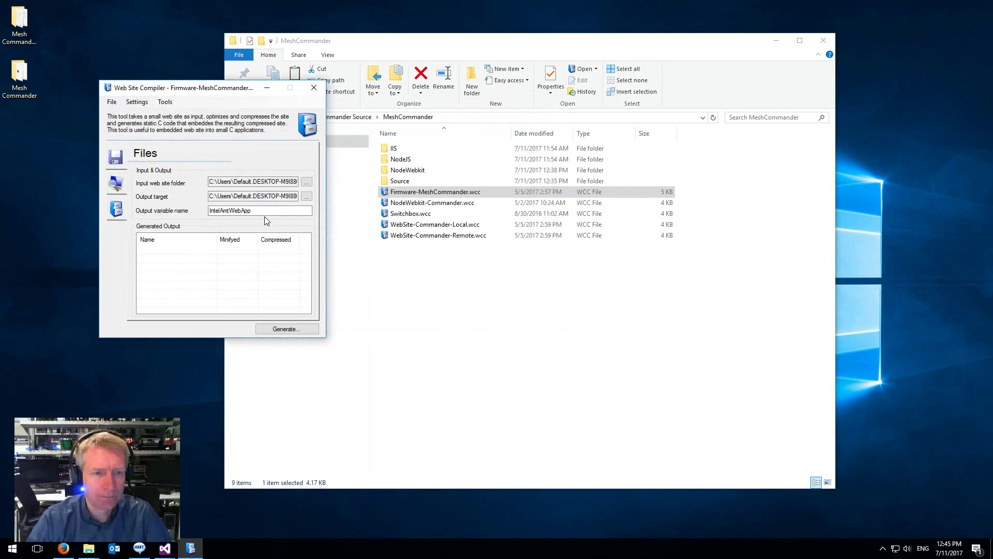
Enlarge the Web Site Compiler window and highlight the input web site folder path and the MeshCommander.gz name in the output target
left_click_drag(326, 339, 639, 420)
left_click_drag(444, 181, 200, 181)
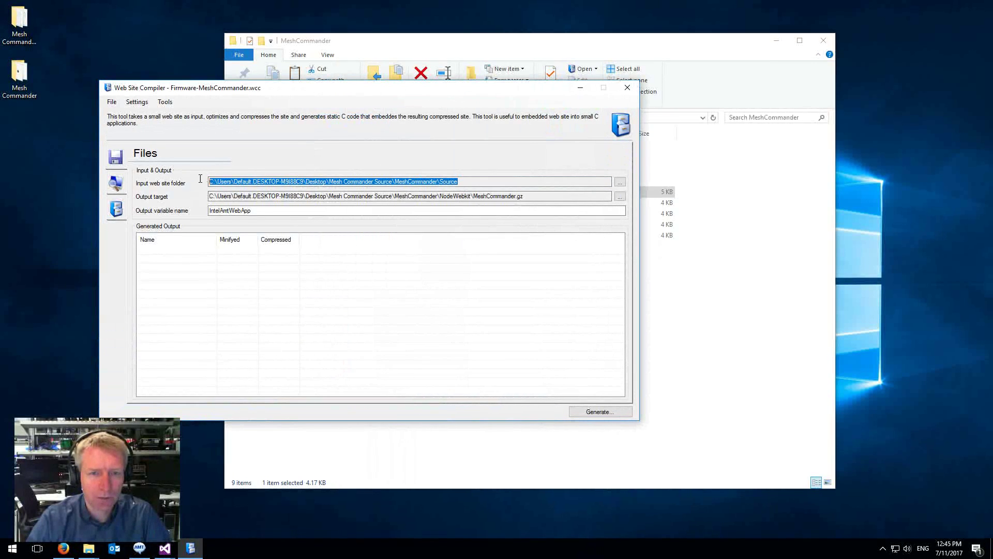
left_click(424, 181)
left_click_drag(438, 181, 484, 182)
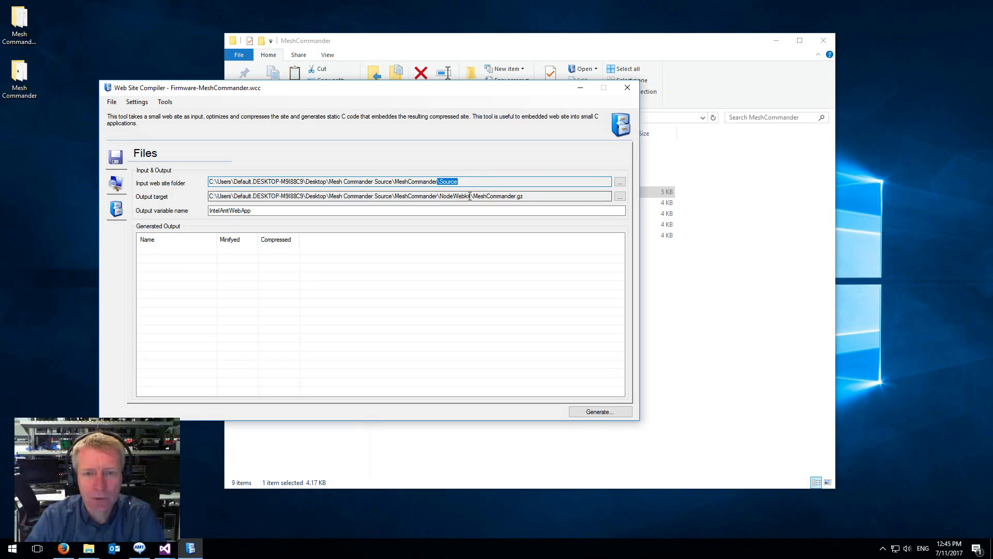
left_click_drag(472, 196, 557, 199)
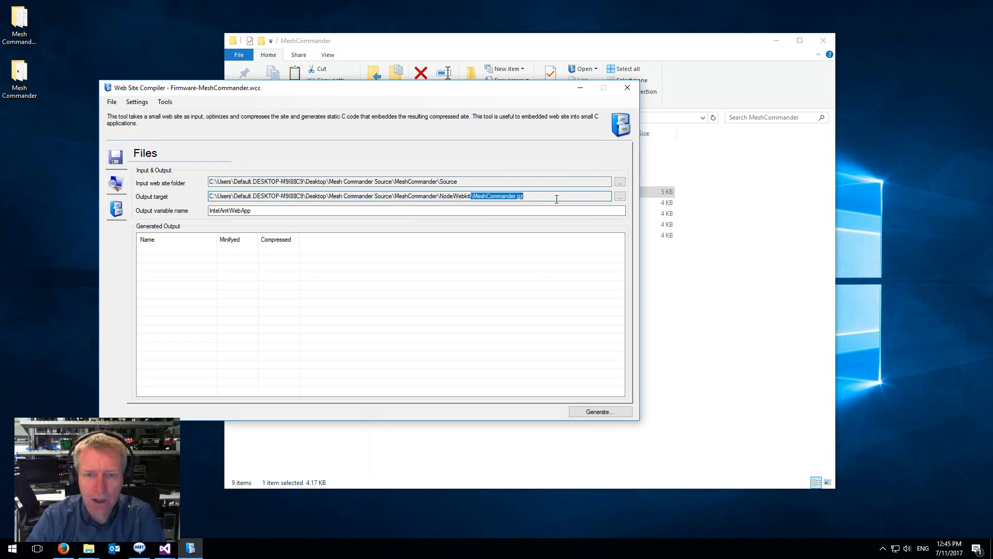
left_click(533, 199)
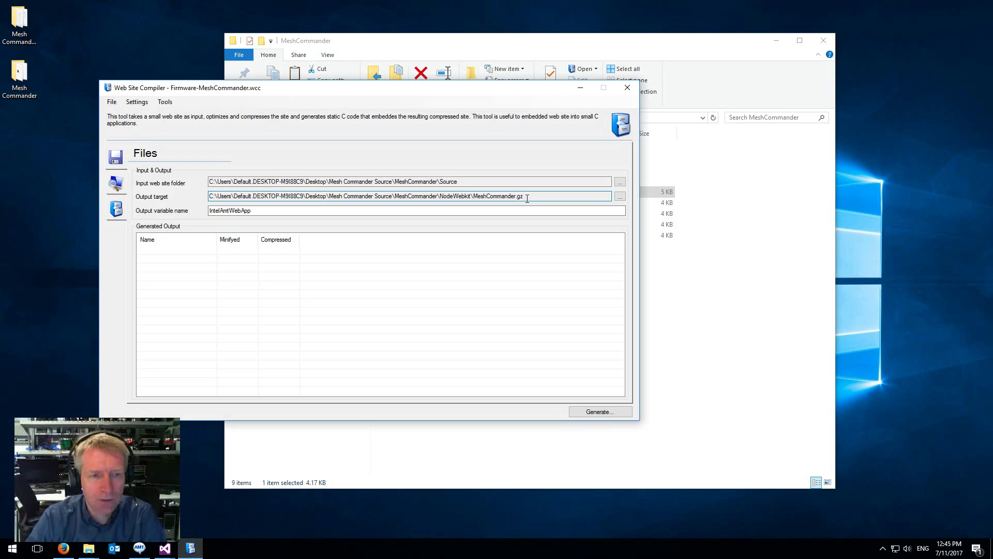
Show the project's features and collapse the Large, Medium and Small targets
left_click(120, 184)
left_click(141, 170)
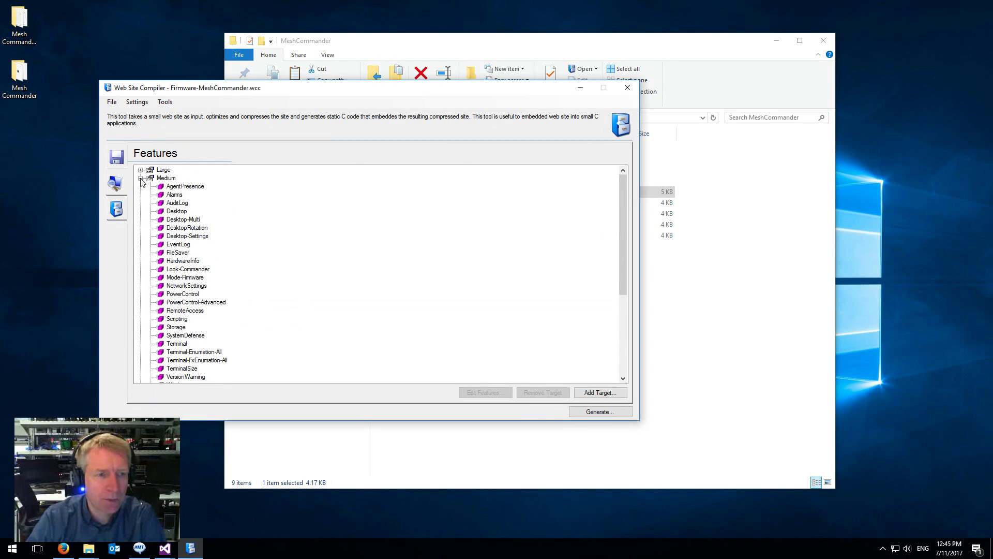
left_click(141, 178)
left_click(140, 186)
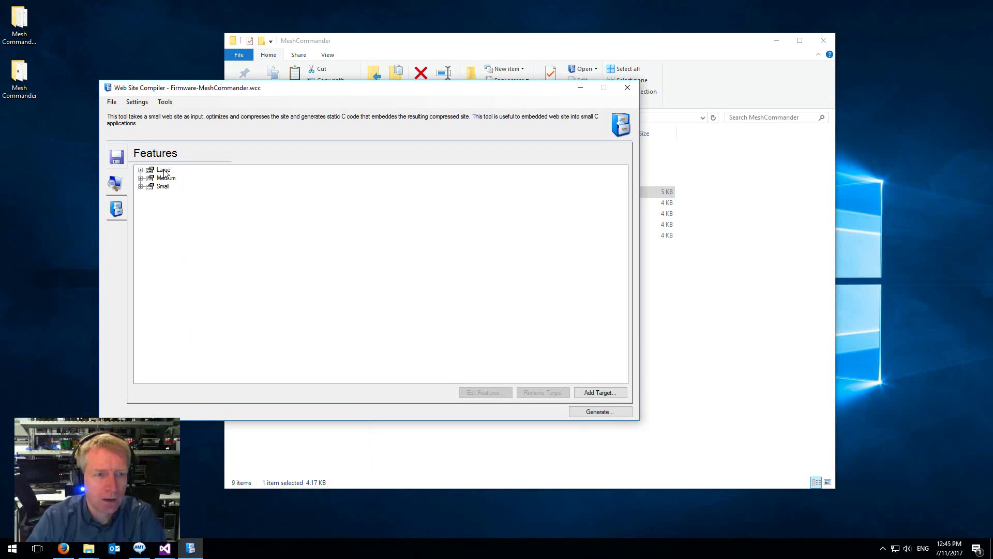
Return to the file settings and highlight the MeshCommander base name in the output target path
left_click(118, 161)
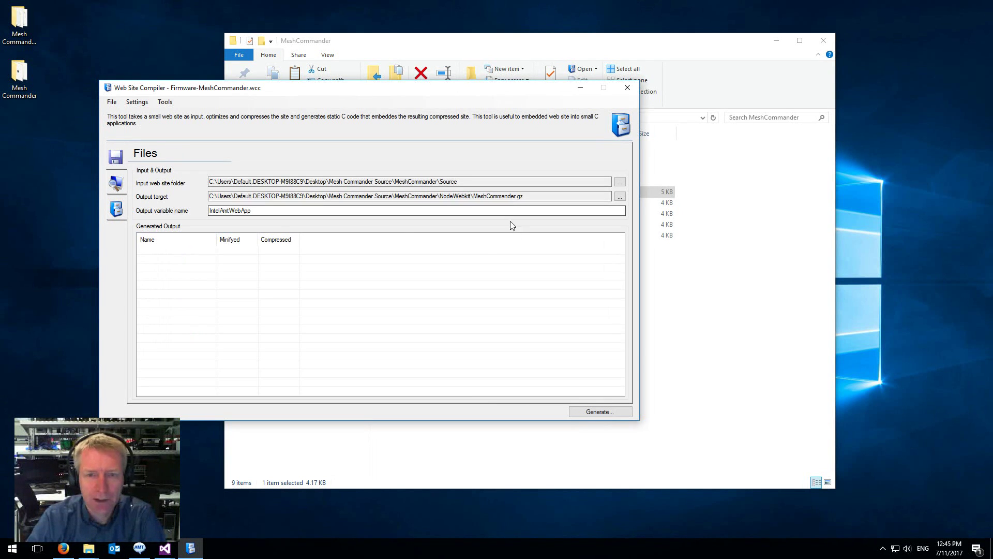
left_click_drag(474, 199, 514, 198)
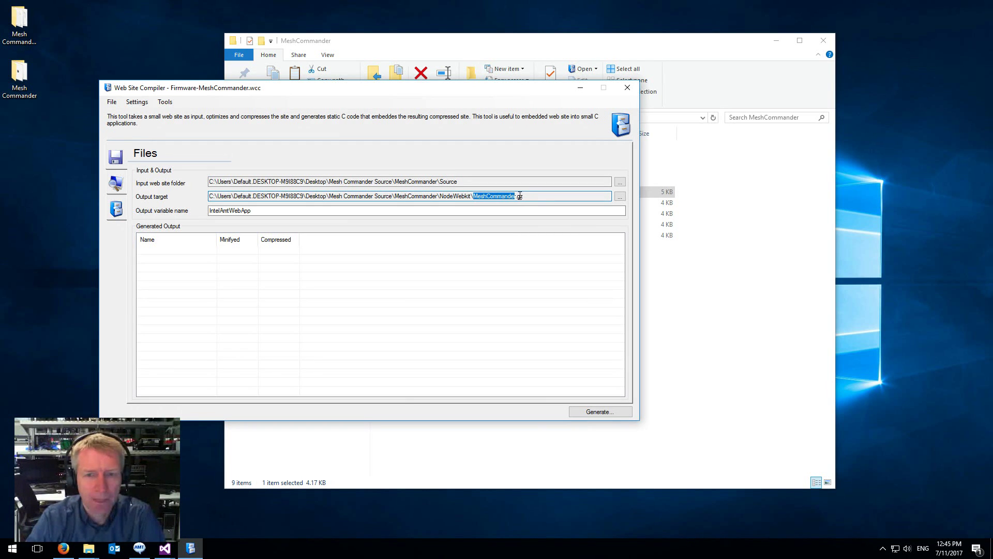
left_click(530, 199)
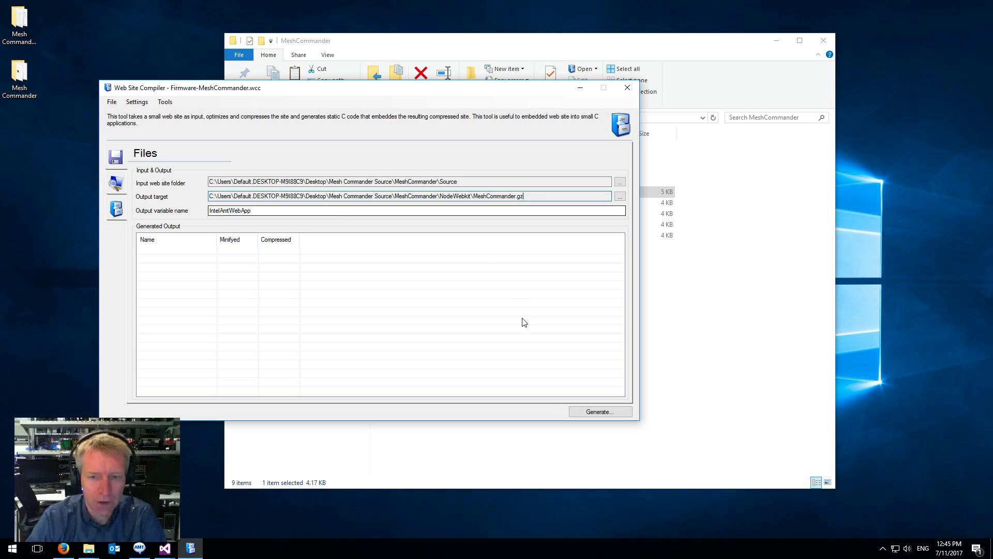
Go back to the features, examine the full list included in the Large target, and collapse it
left_click(116, 184)
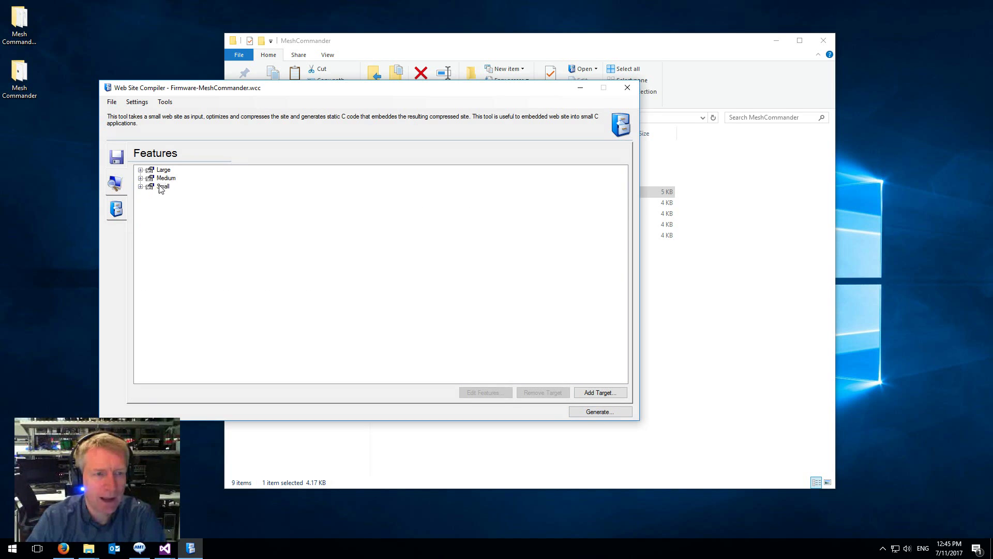
left_click(141, 171)
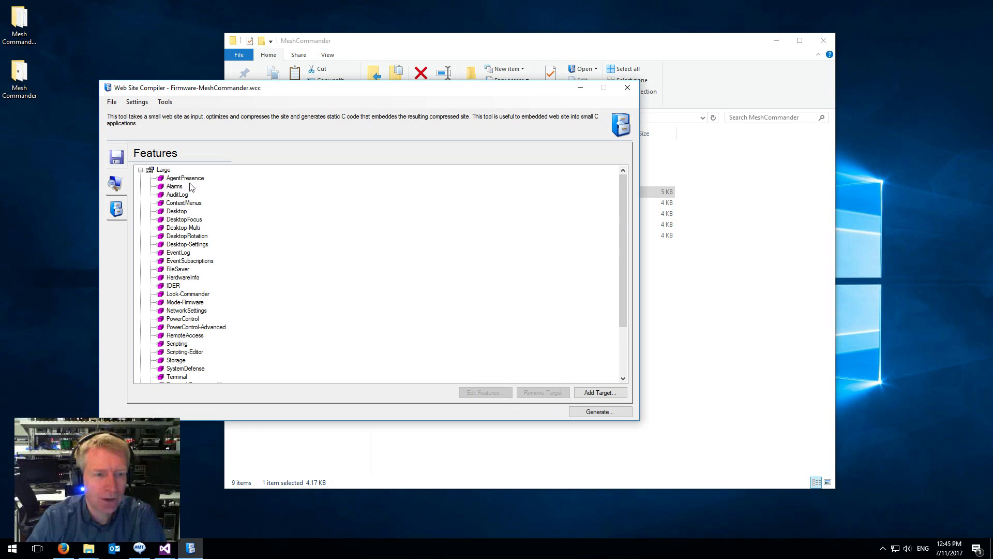
scroll(201, 334, "down", 3)
scroll(201, 333, "down", 1)
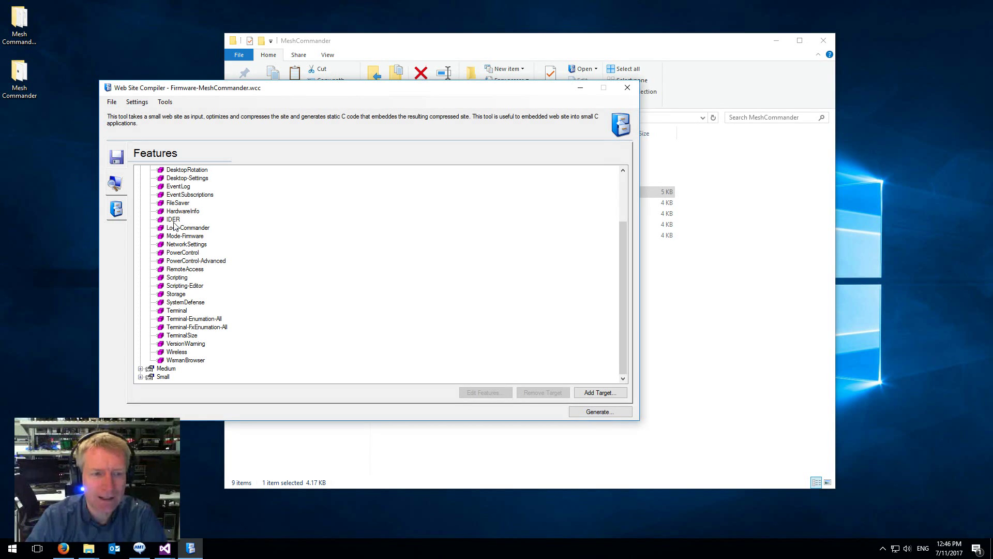
left_click(140, 170)
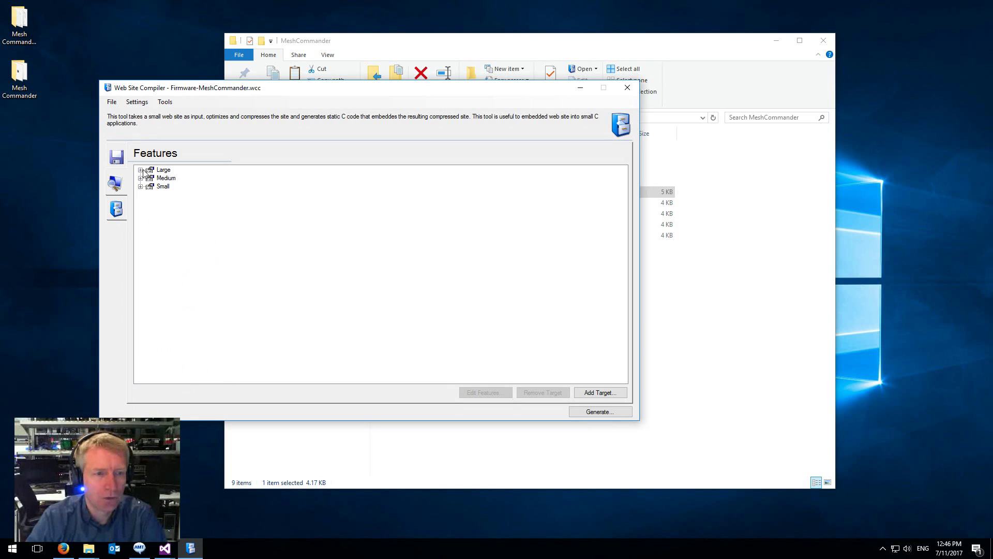
Expand the Small, Medium and Large targets to compare which features each one includes
left_click(140, 186)
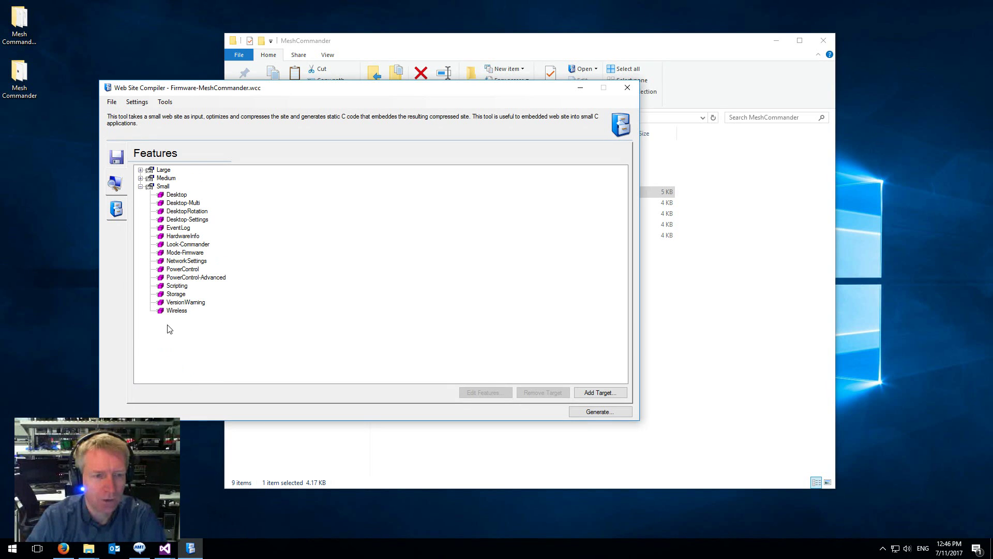
left_click(140, 178)
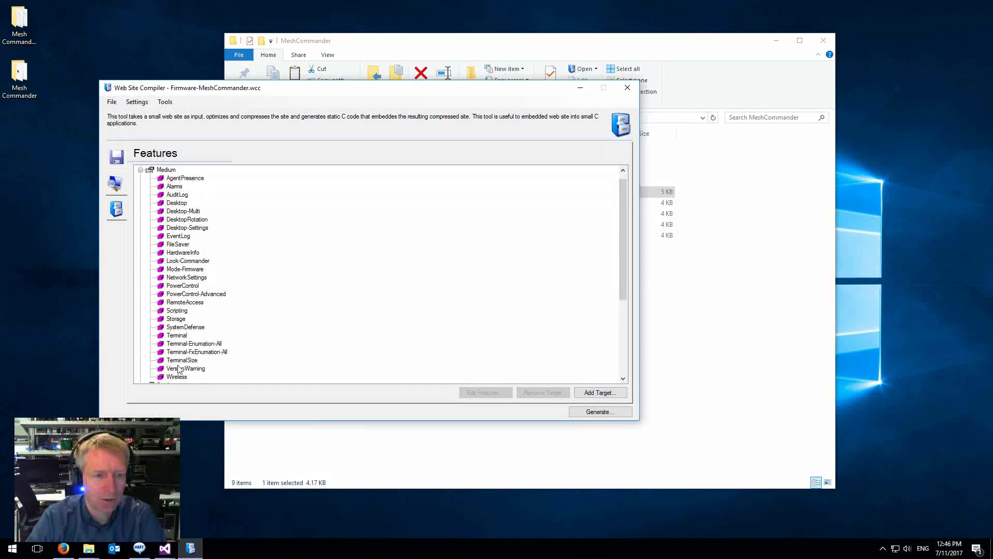
scroll(181, 369, "up", 1)
left_click(140, 170)
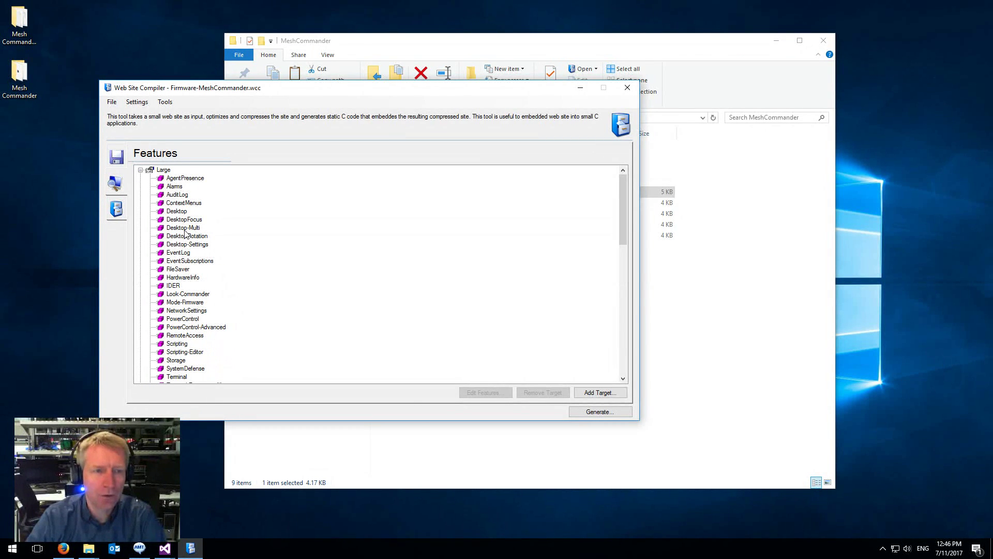
Edit the Large target's features, clear WsmanBrowser, and discard the change
right_click(164, 170)
left_click(176, 175)
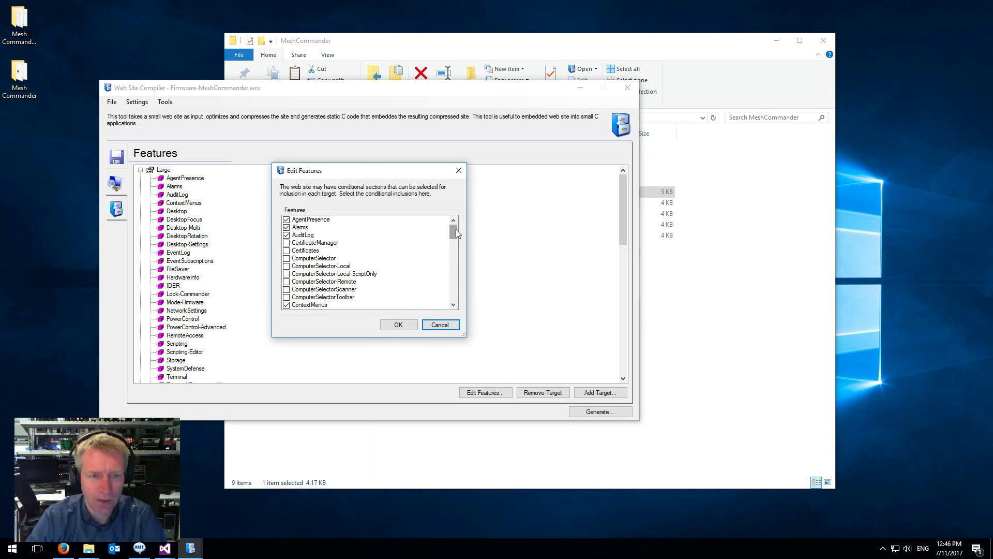
left_click_drag(456, 228, 457, 298)
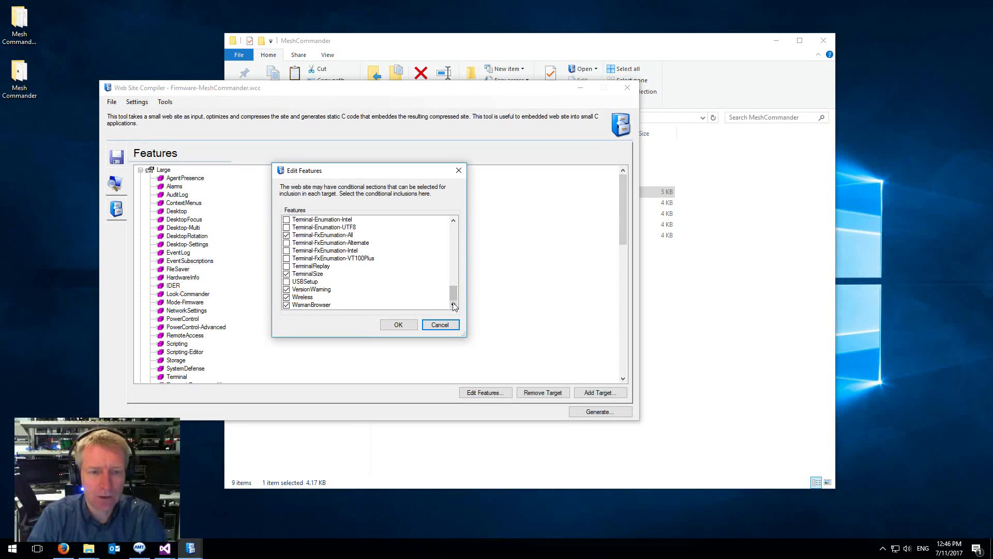
left_click(285, 305)
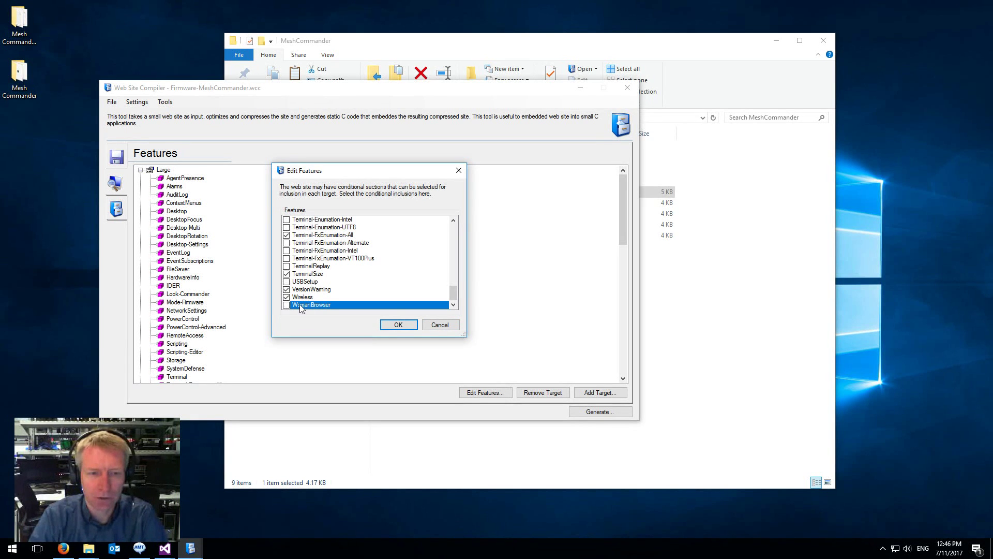
left_click(442, 325)
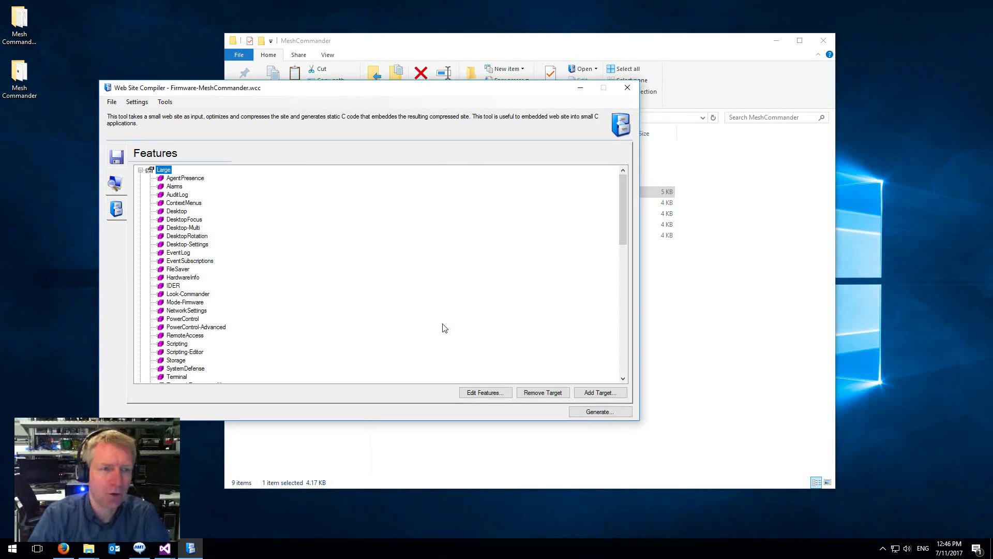
Collapse the Large, Medium and Small targets and generate the project's output from the file settings
left_click(140, 169)
left_click(140, 178)
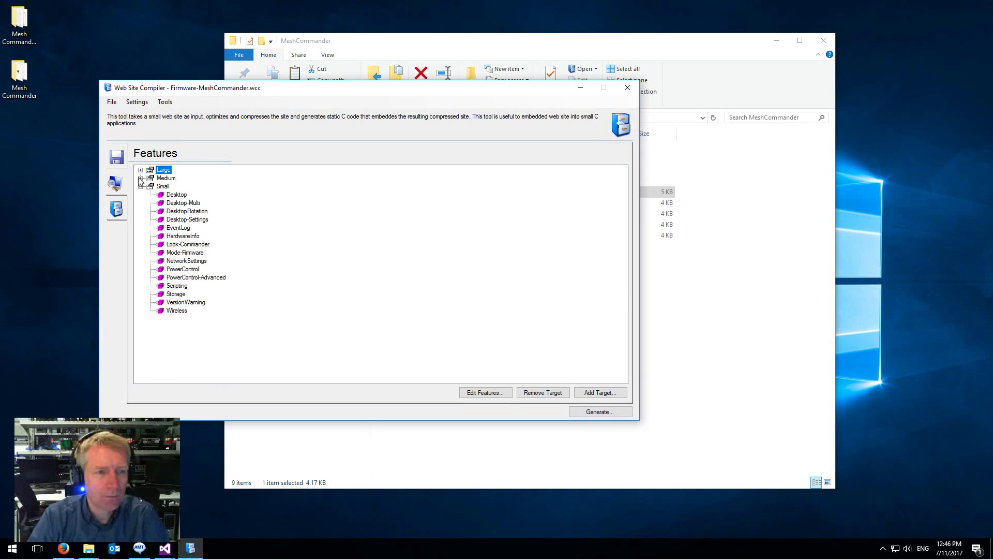
left_click(141, 186)
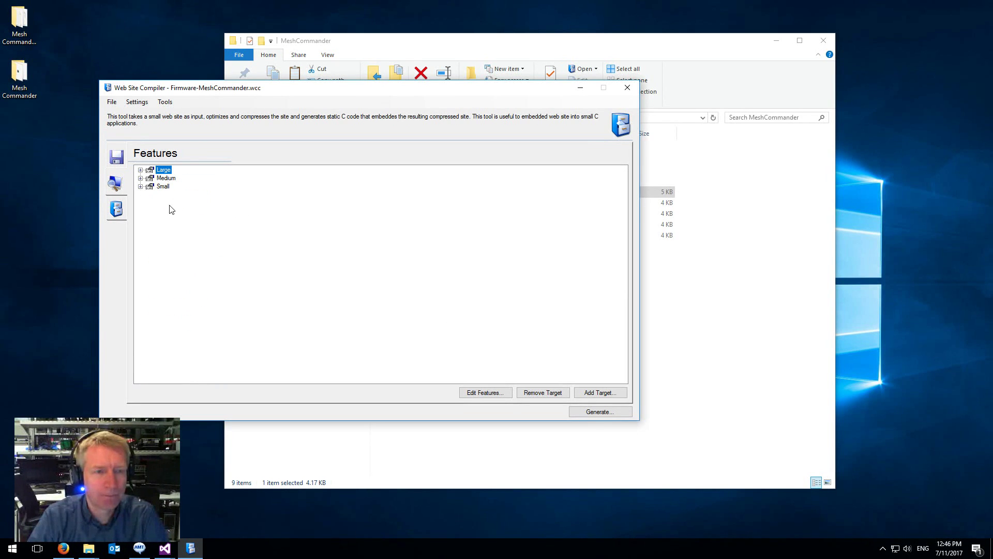
left_click(117, 156)
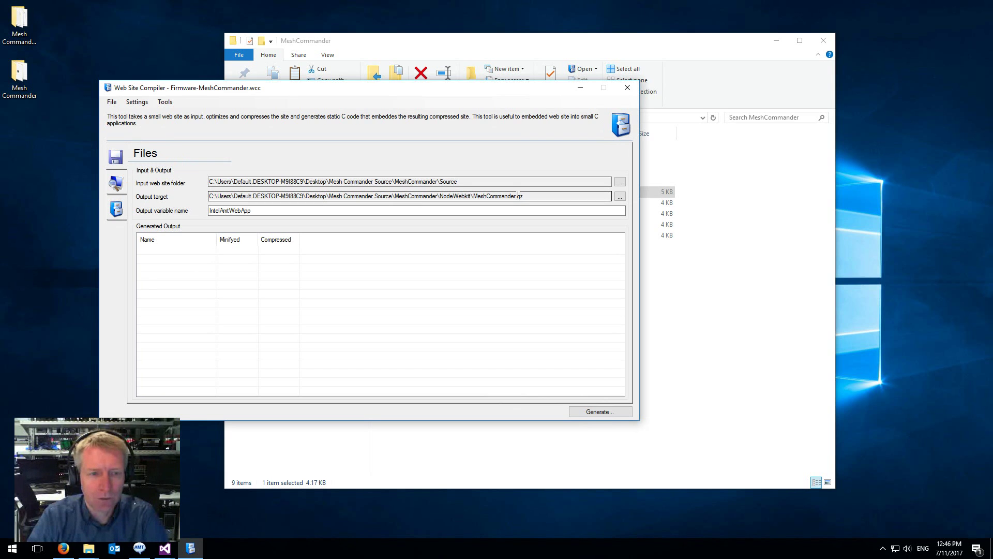
left_click(594, 411)
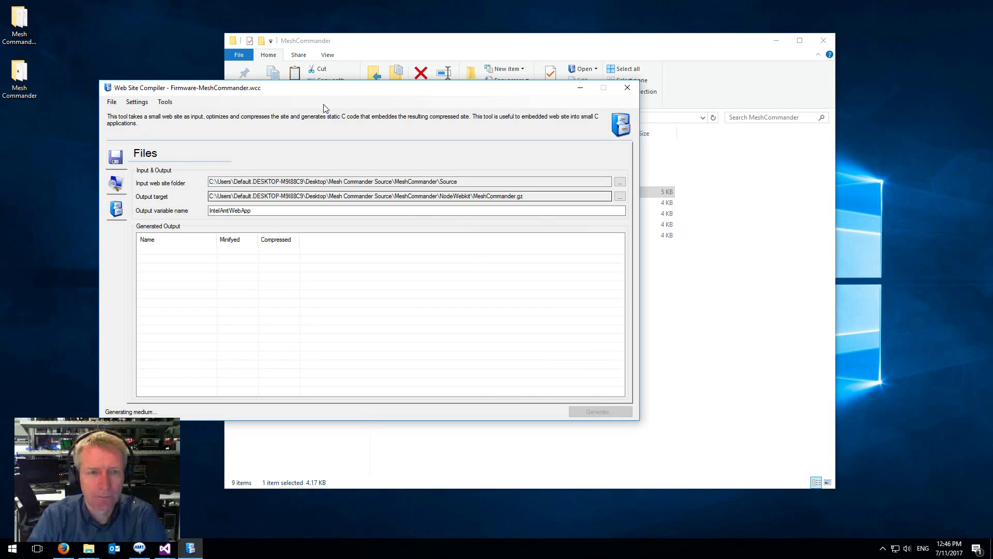
Move and narrow the Web Site Compiler window and open the source's NodeWebkit folder in File Explorer beside it
left_click_drag(321, 92, 245, 205)
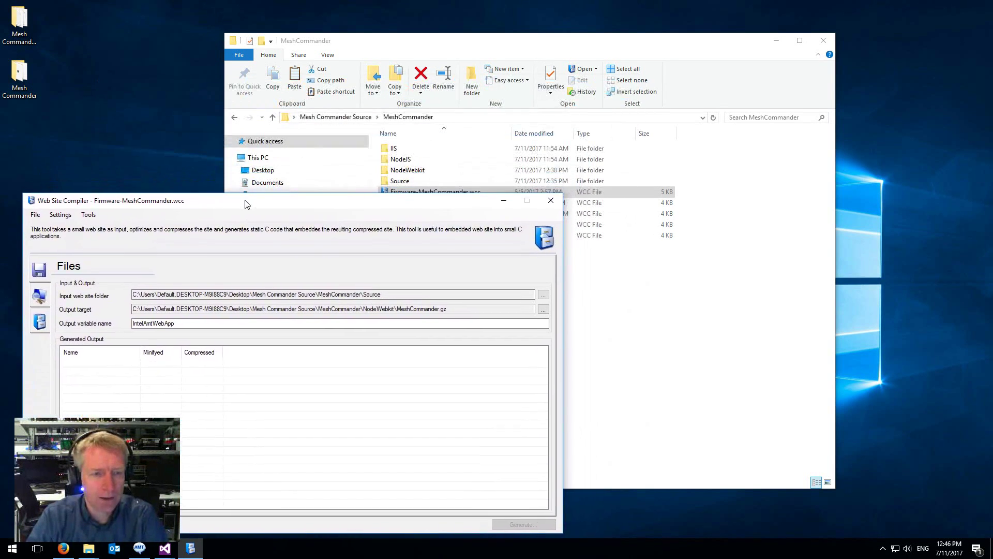
left_click_drag(562, 355, 405, 357)
double_click(414, 170)
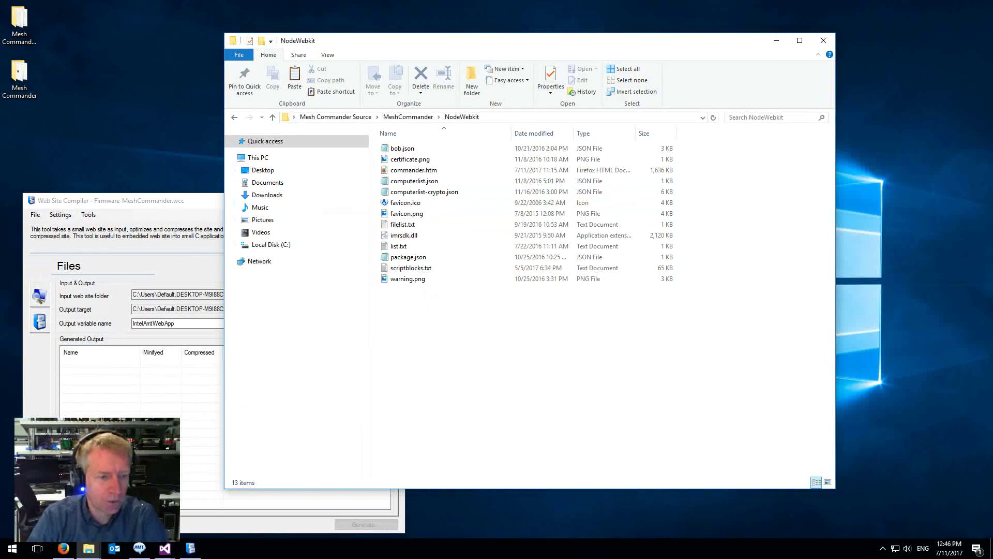
left_click(150, 427)
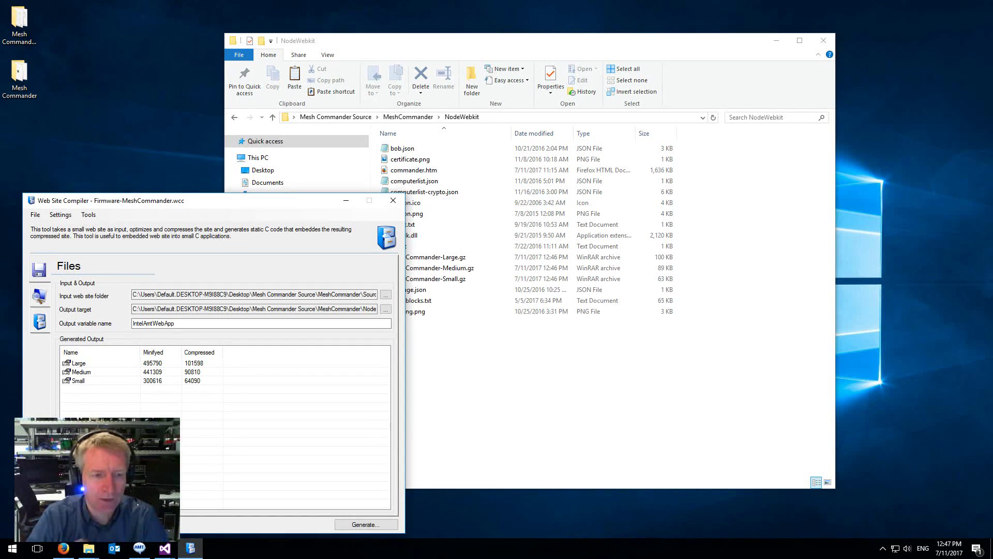
Check the generated MeshCommander-Large.gz, MeshCommander-Medium.gz and MeshCommander-Small.gz files in the NodeWebkit folder, selecting each and then clearing the selection
left_click(419, 393)
left_click(457, 259)
left_click(458, 268)
left_click(459, 279)
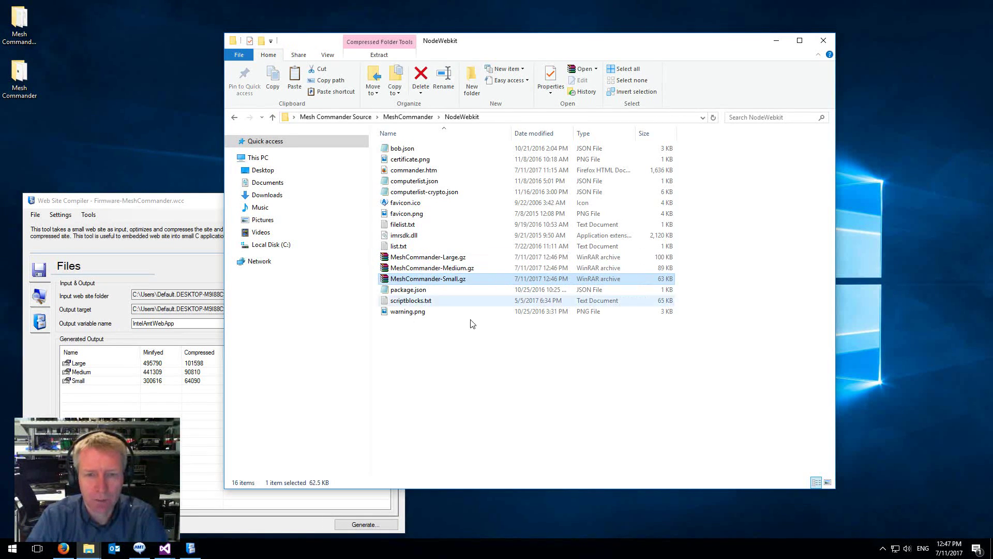
left_click(486, 380)
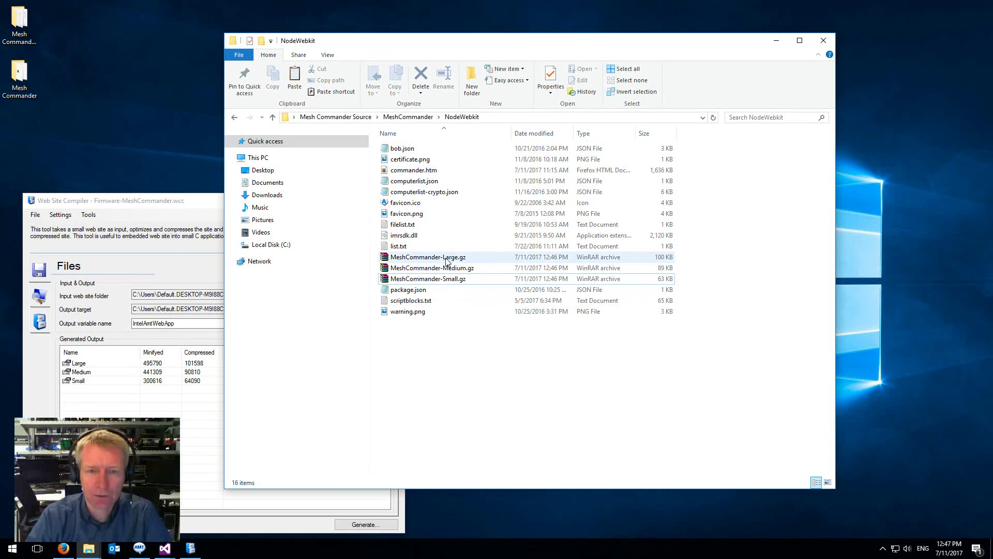